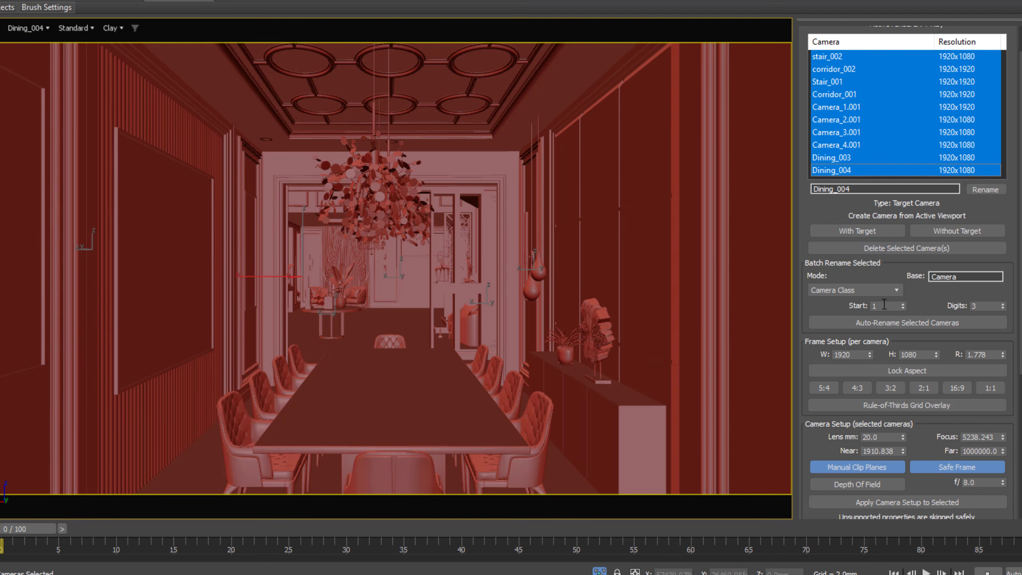
- Try the rule-of-thirds grid overlay and batch-rename the selected cameras using the Camera Class mode, starting at 1 with 3 digits
click(908, 406)
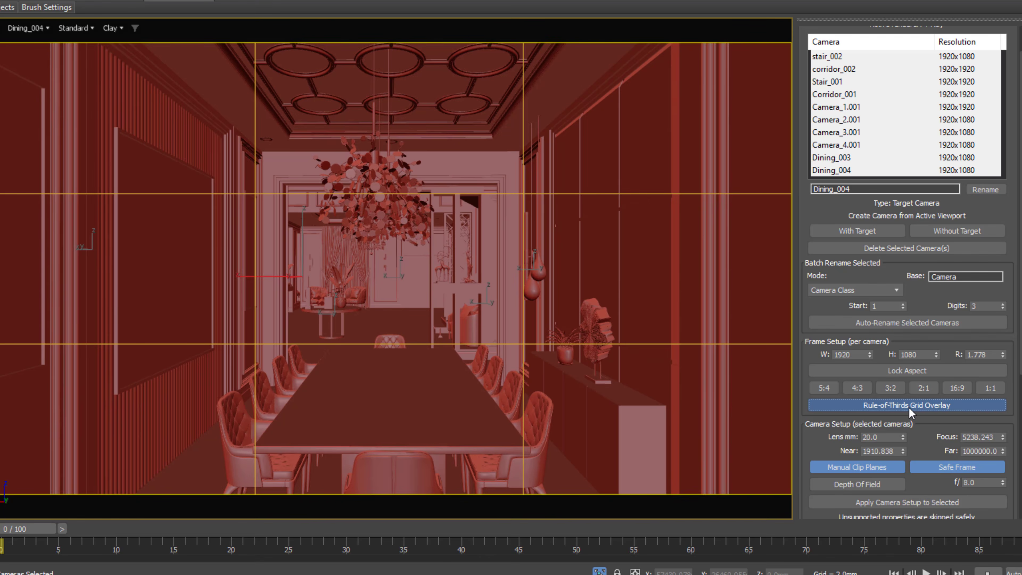
click(913, 324)
click(883, 289)
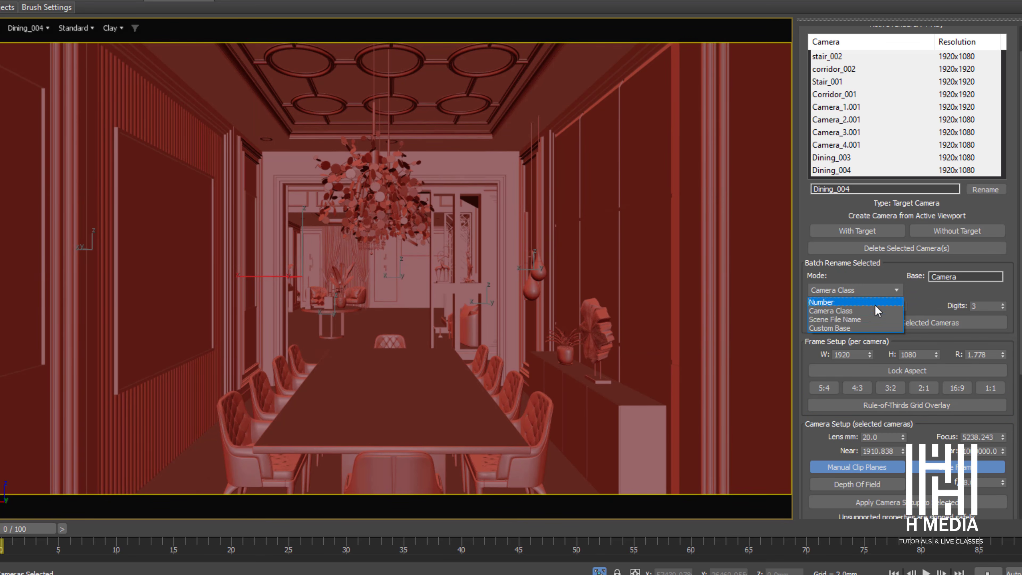
click(861, 311)
click(902, 324)
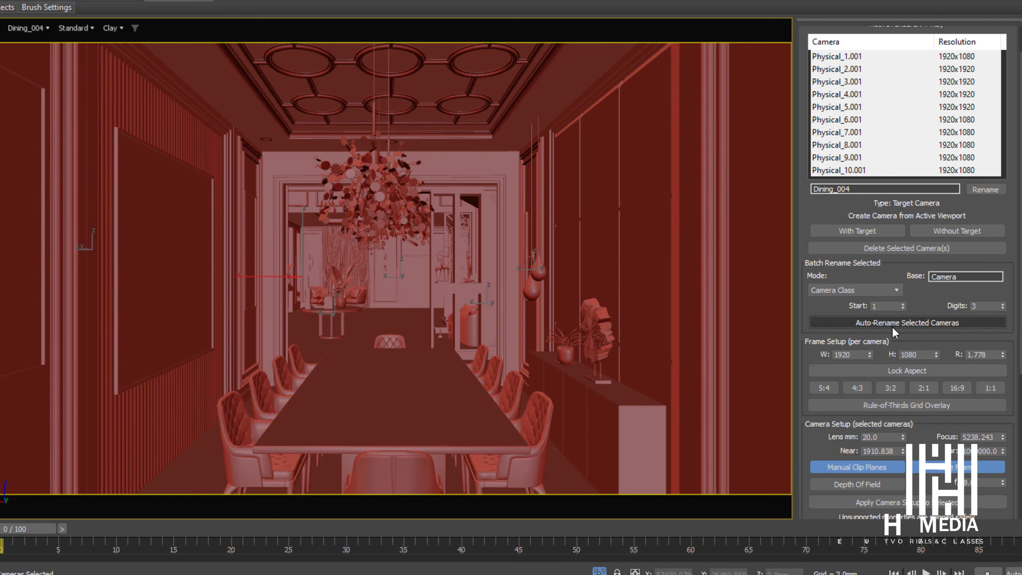
- Batch-rename the selected cameras using the Custom Base mode with the base name Camera
click(884, 291)
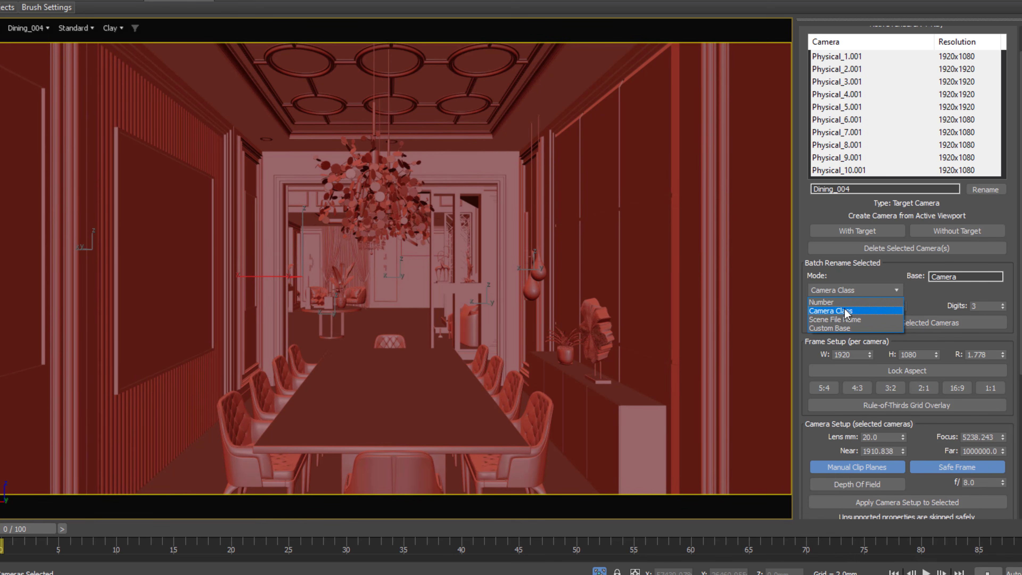
click(842, 319)
click(908, 321)
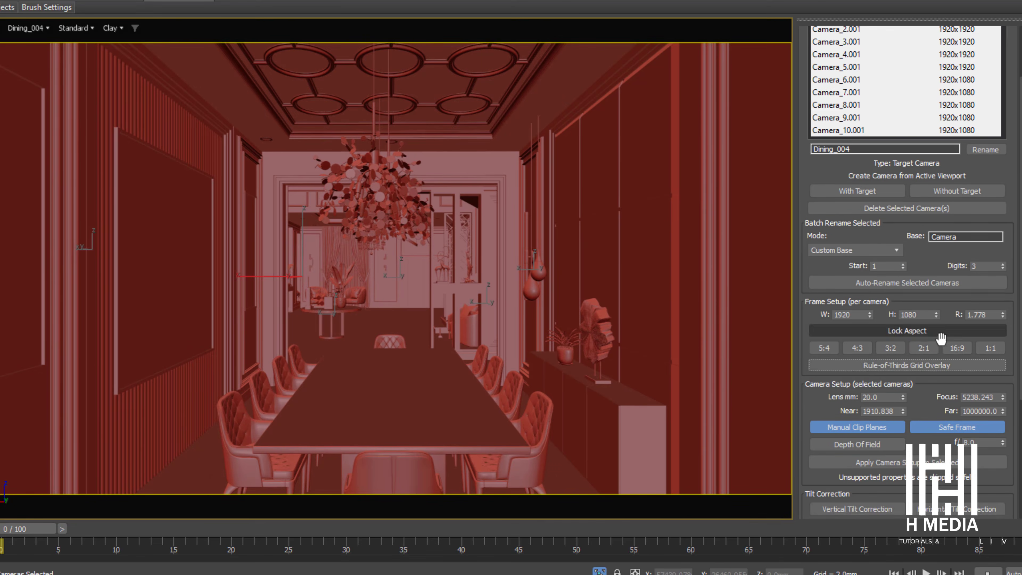
- Convert the selected cameras to Corona cameras
scroll(939, 351, down, 5)
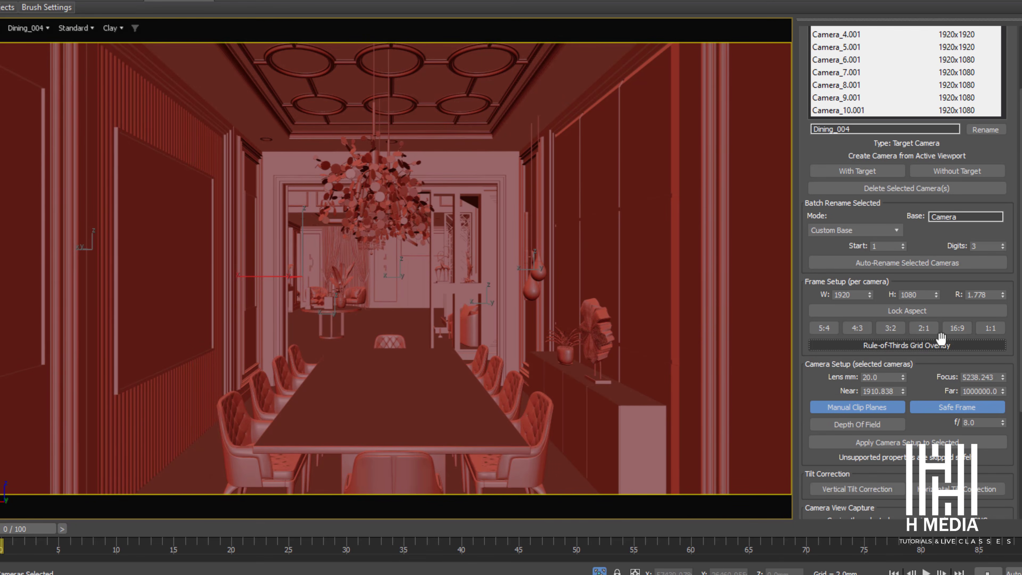
scroll(938, 351, down, 4)
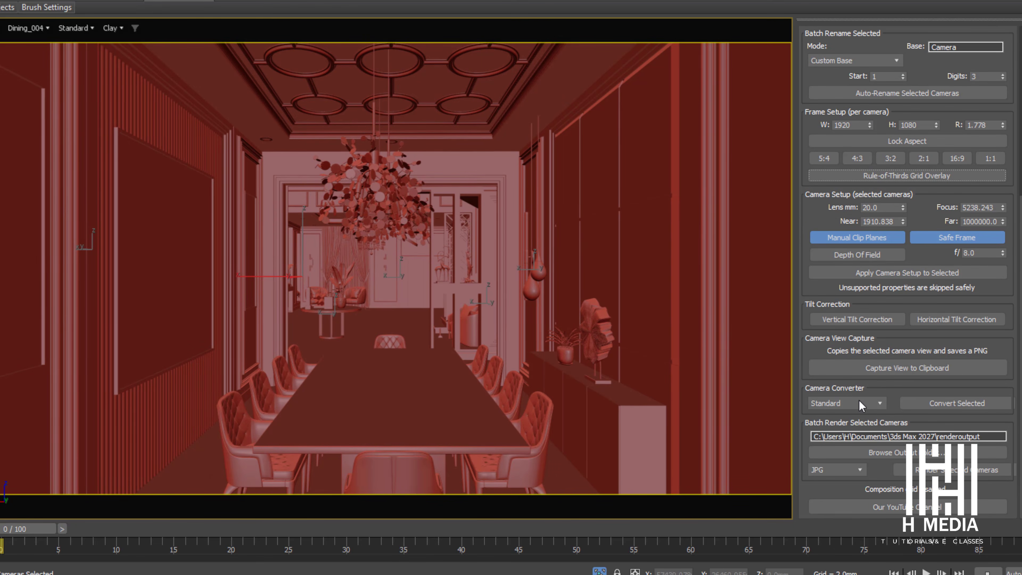
click(860, 403)
click(823, 441)
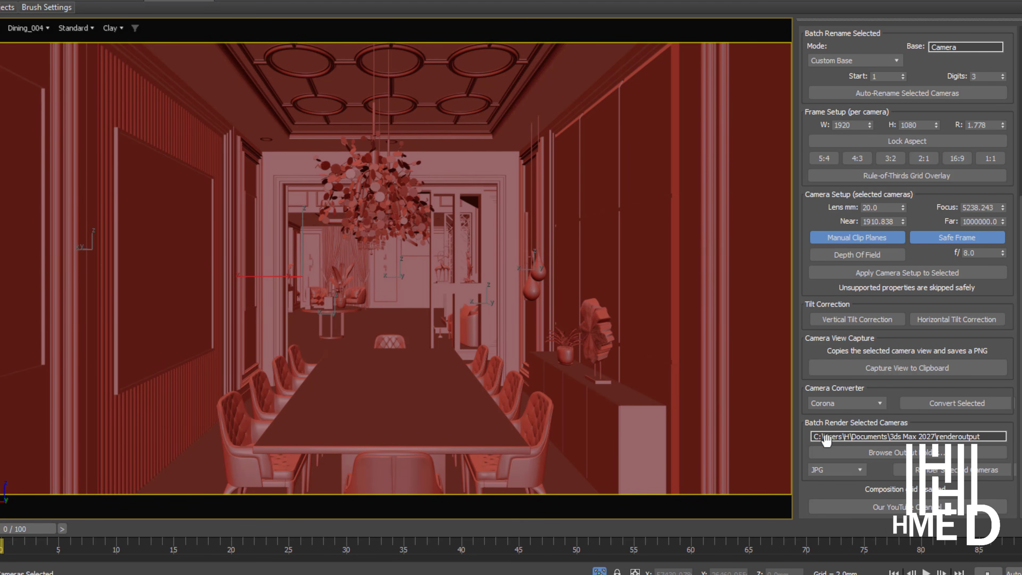
click(944, 403)
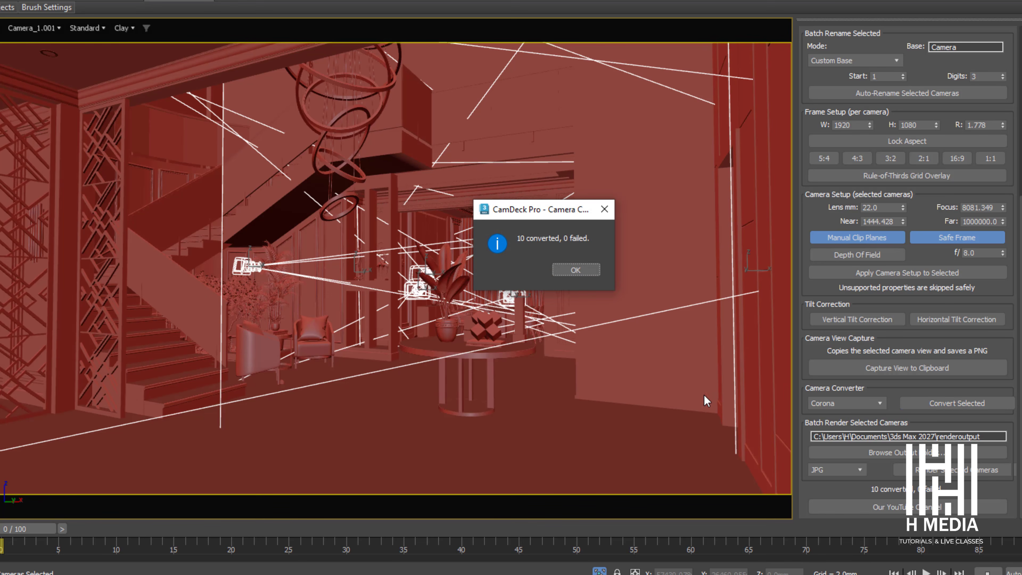
click(576, 270)
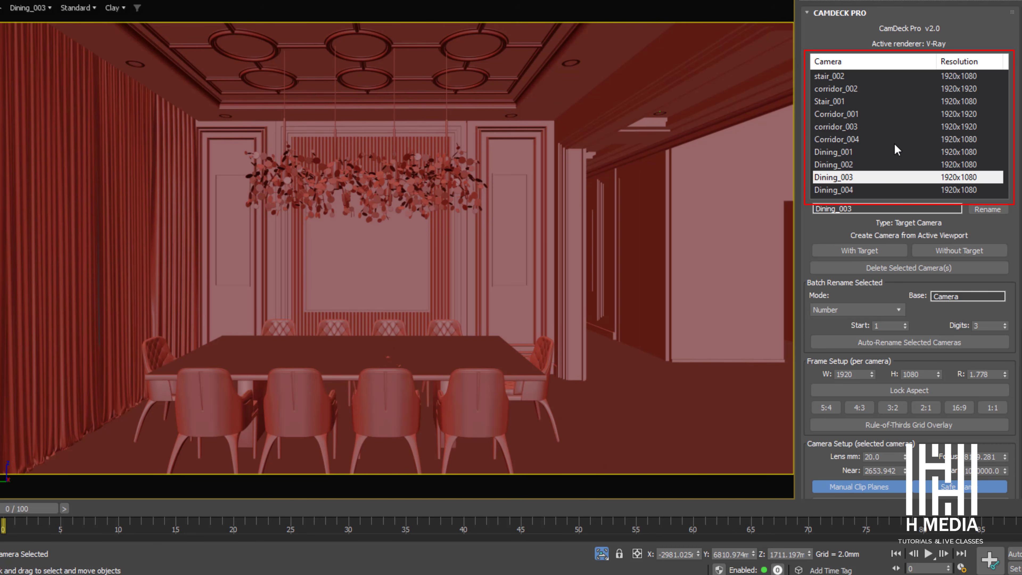
- View the scene through the Dining_002 camera and open the viewport's point-of-view options
click(851, 164)
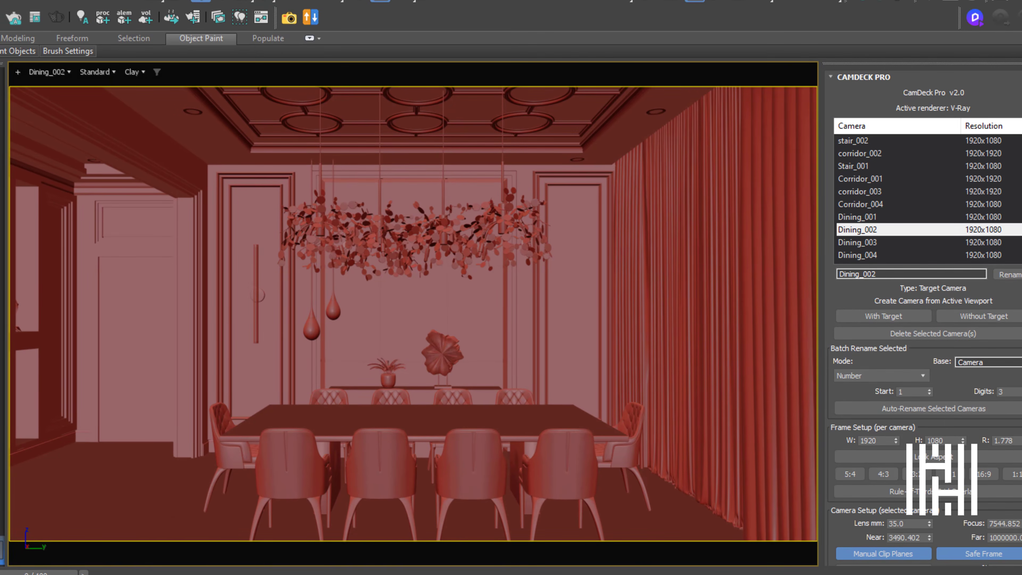
click(47, 71)
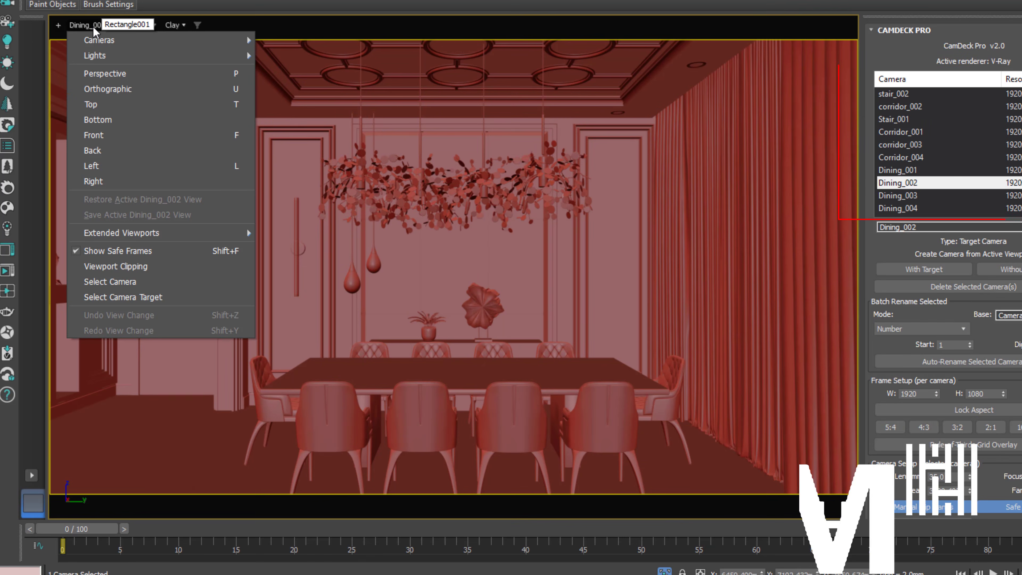
mouse_move(107, 39)
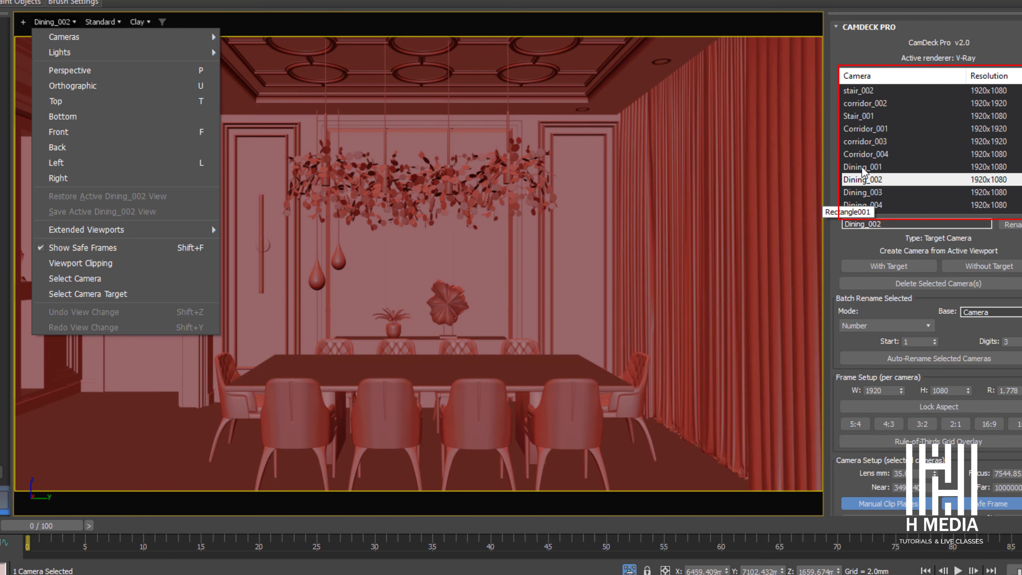
- Look through the dining room cameras in turn from Dining_001 to Dining_004, returning to Dining_003
click(862, 168)
click(862, 168)
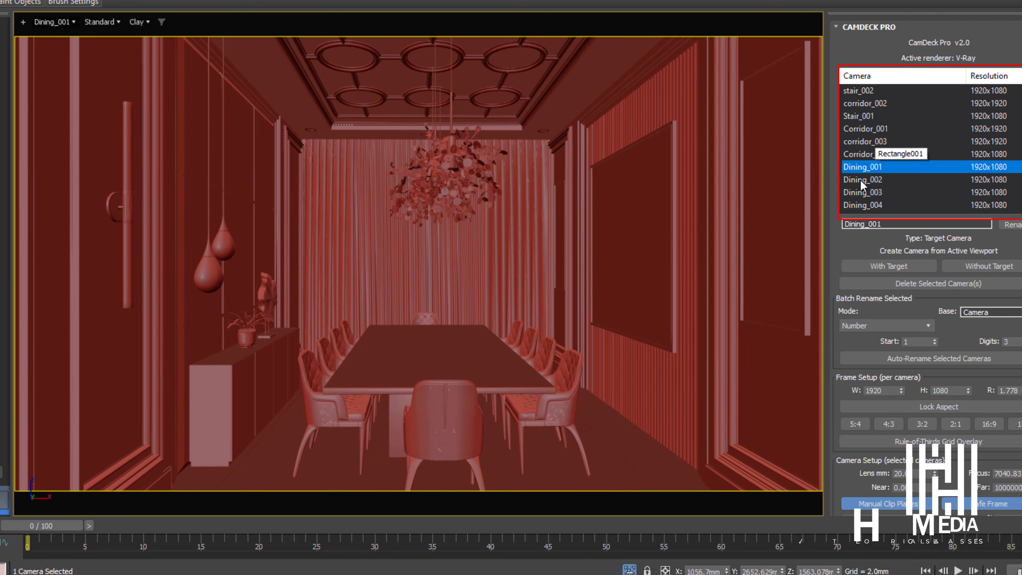
click(861, 181)
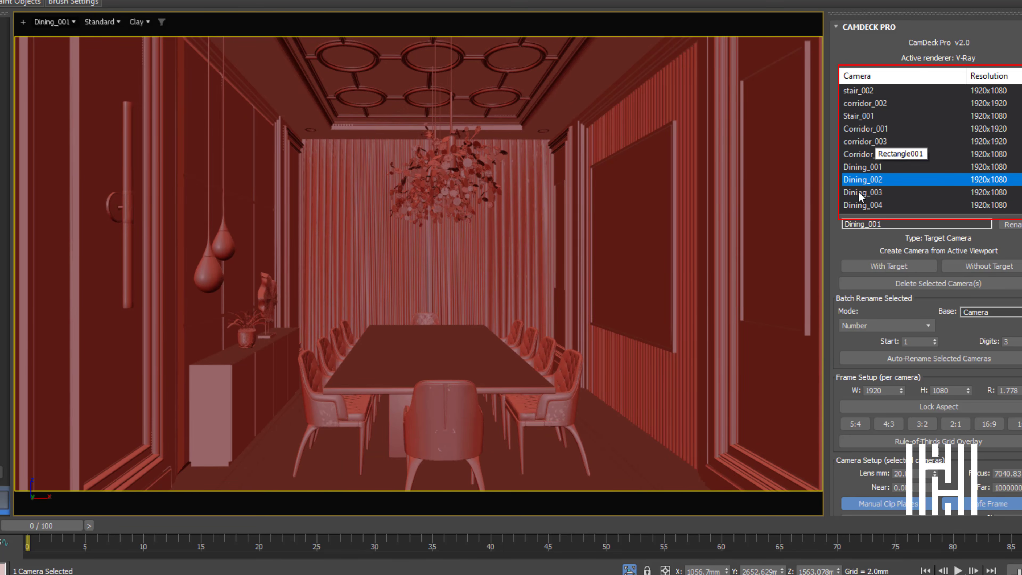
click(859, 191)
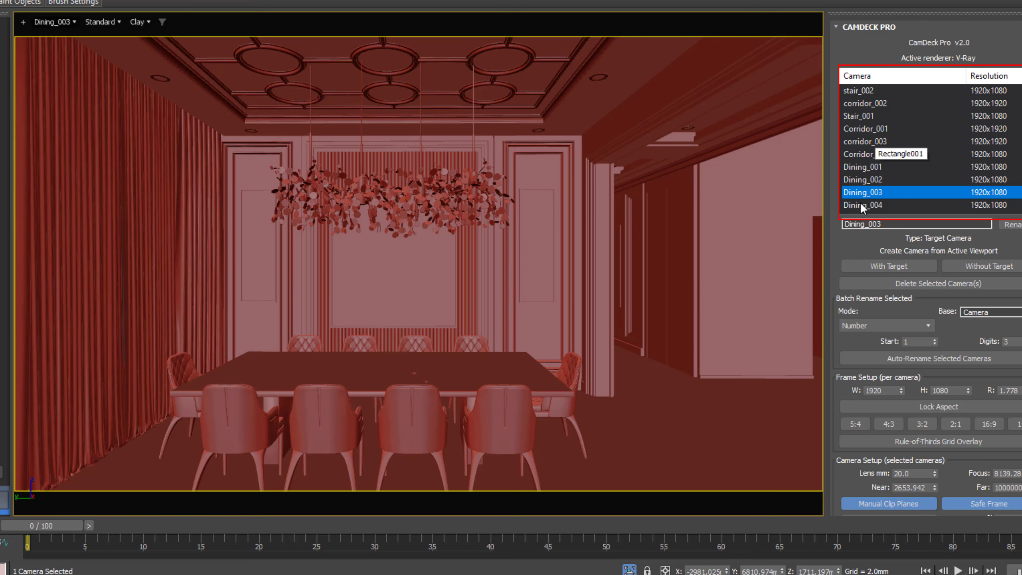
click(862, 205)
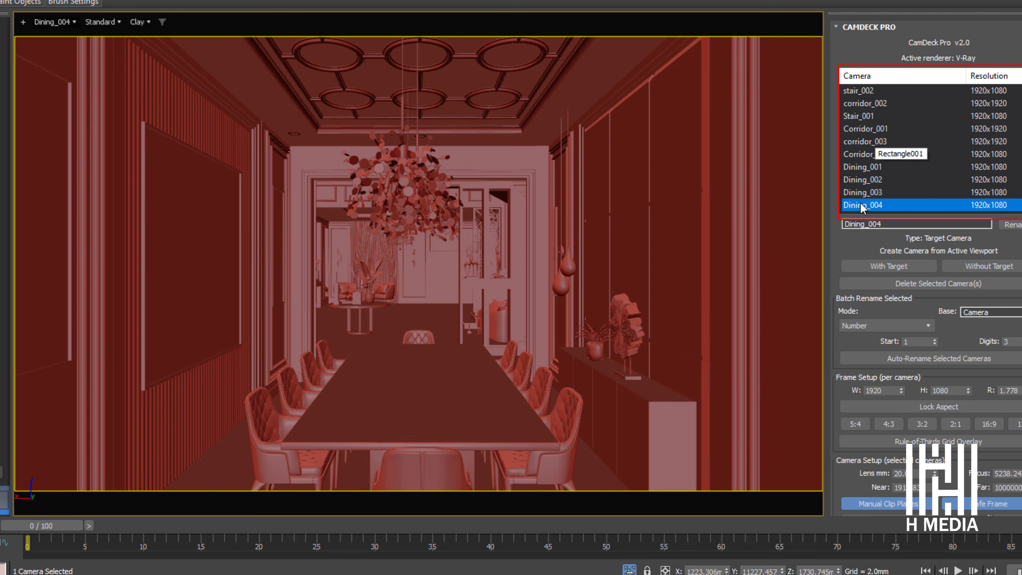
click(861, 193)
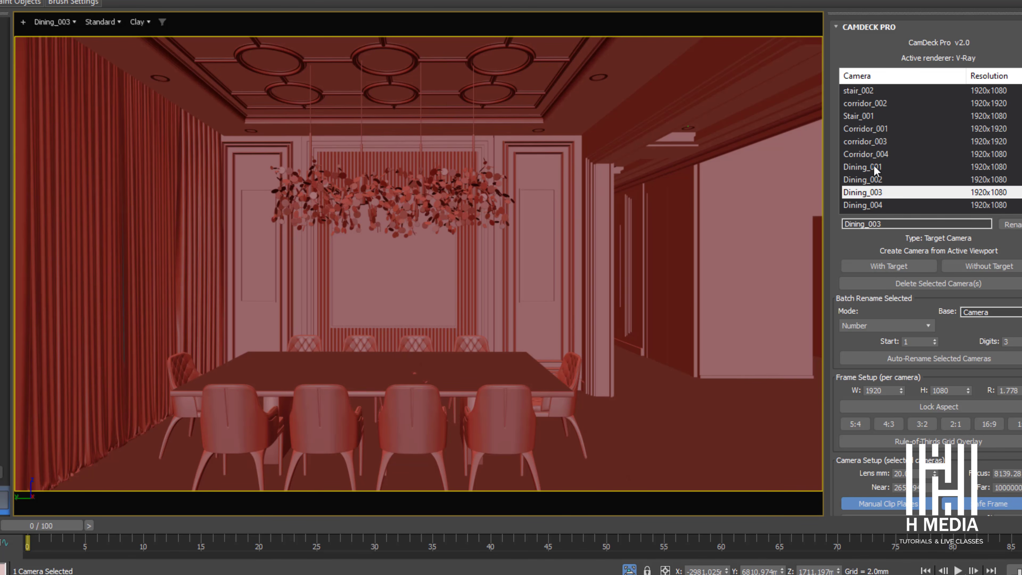
- Compare the Dining_001, Corridor_001 and corridor_003 camera views, ending on Dining_002
click(873, 154)
click(874, 166)
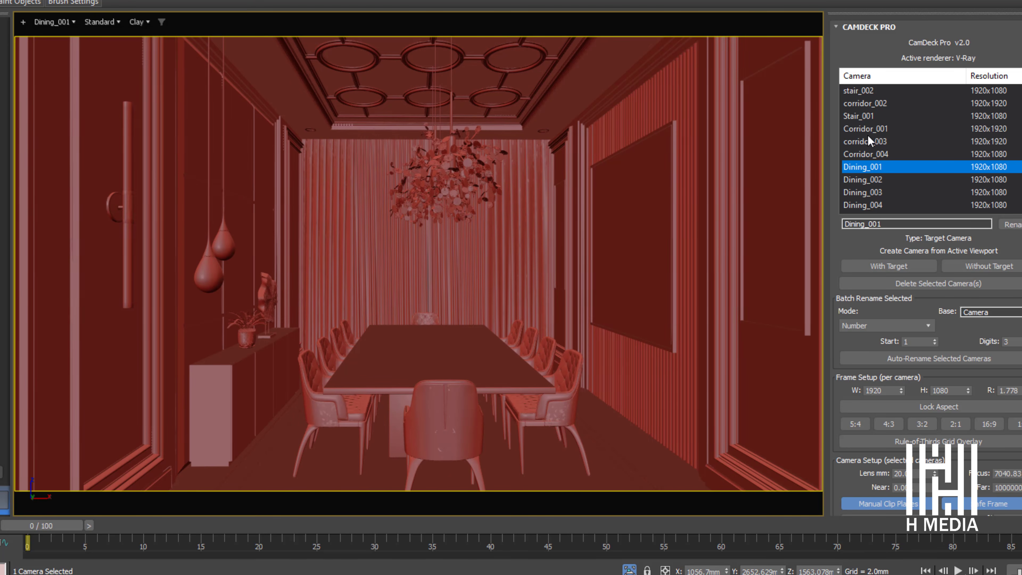
click(867, 129)
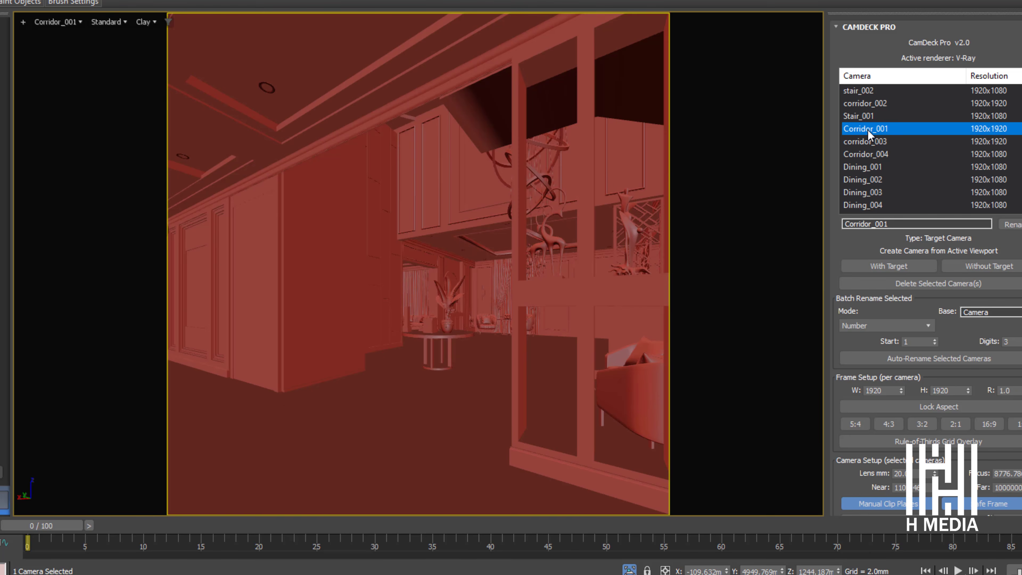
click(867, 137)
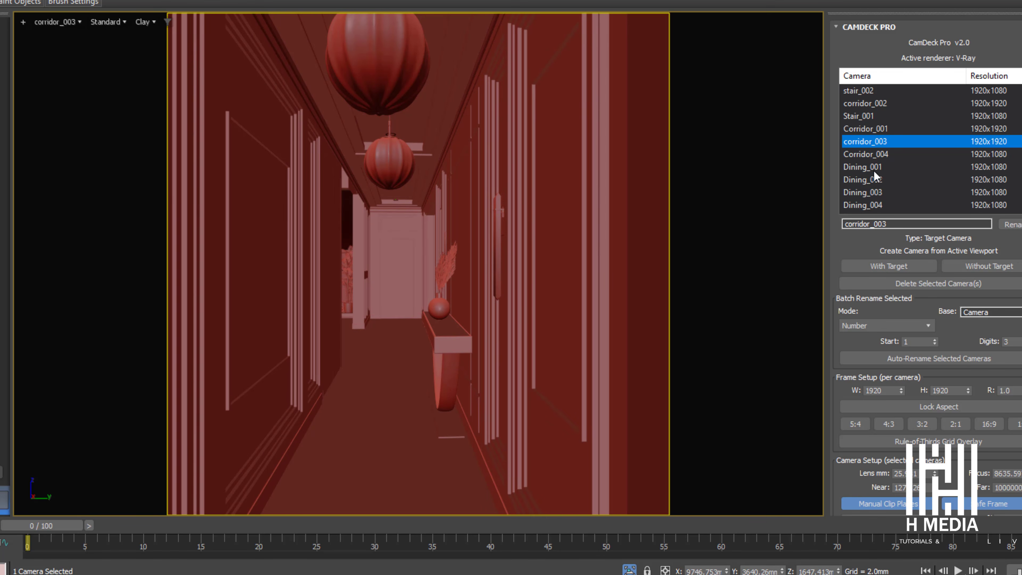
click(879, 179)
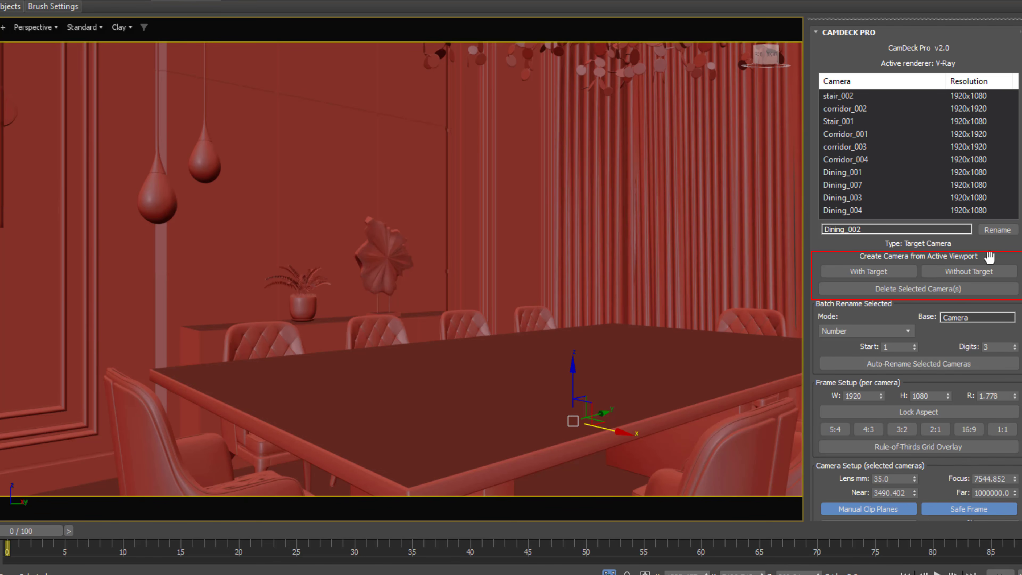
- Reframe the perspective view of the dining table and create a camera with a target from it
mouse_move(523, 284)
middle_down()
mouse_move(497, 283)
mouse_move(522, 306)
mouse_move(527, 290)
mouse_move(519, 294)
mouse_move(559, 293)
middle_up()
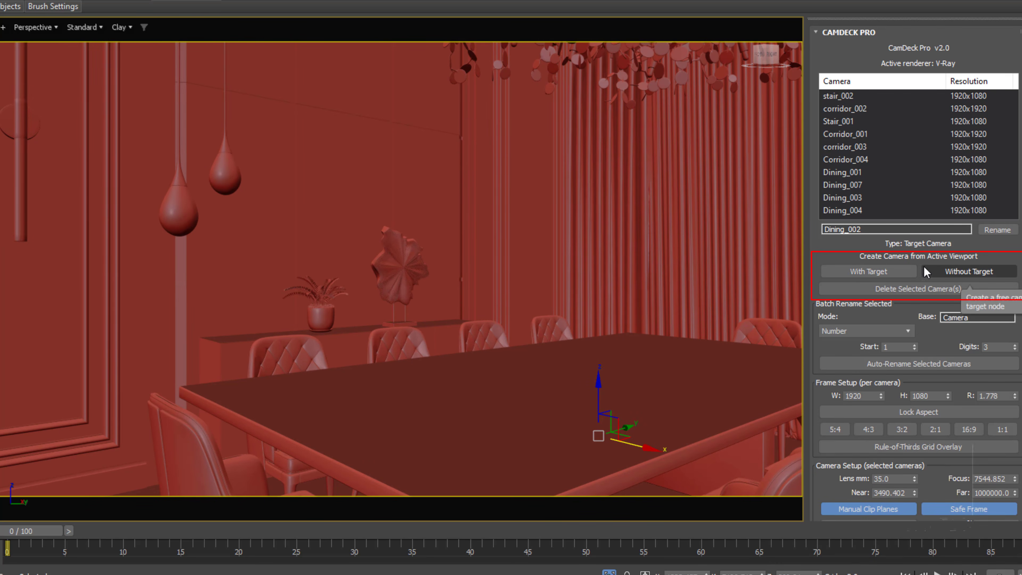
click(884, 270)
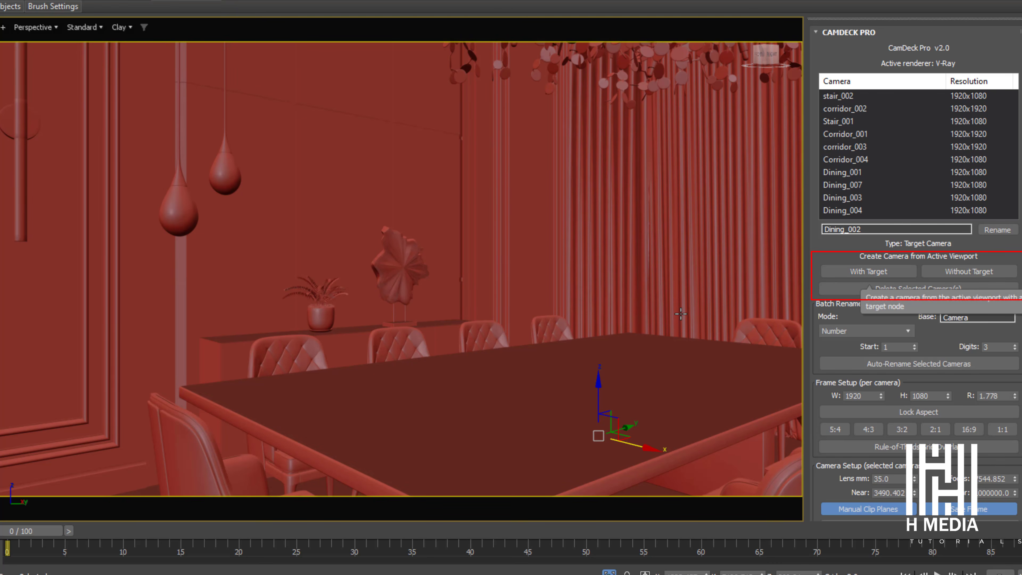
click(870, 275)
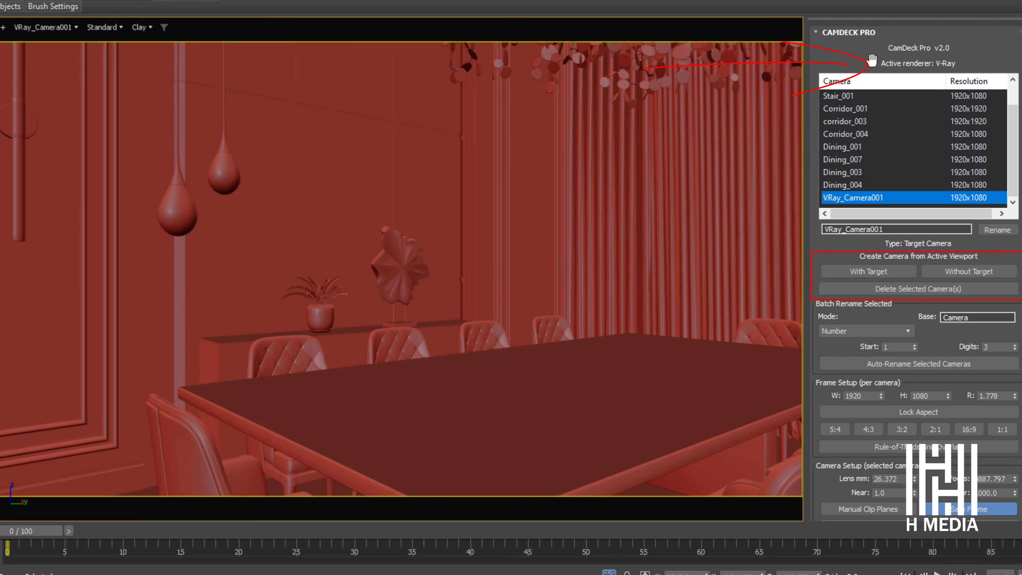
- Delete the camera VRay_Camera001 from the scene
click(904, 269)
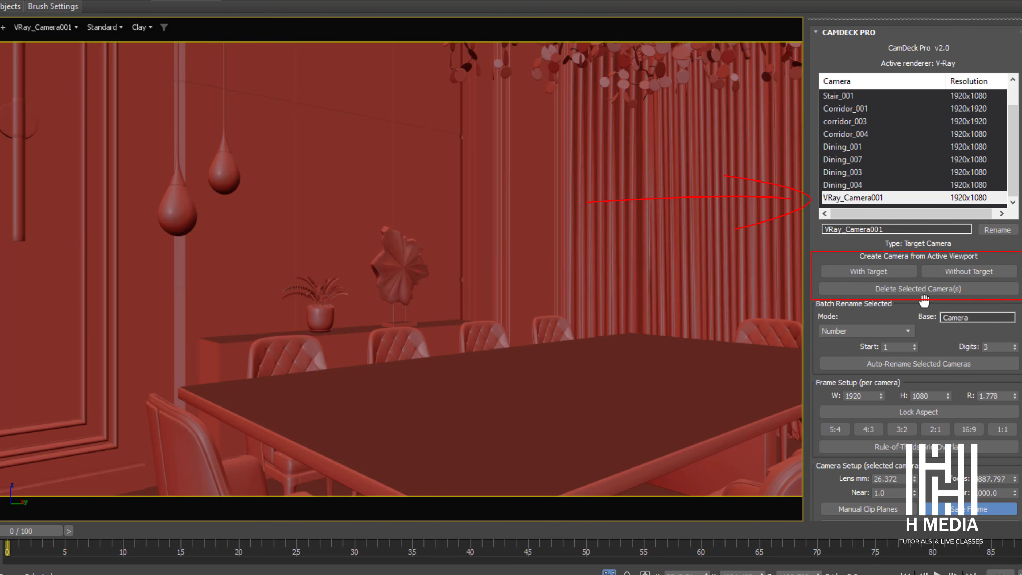
click(918, 290)
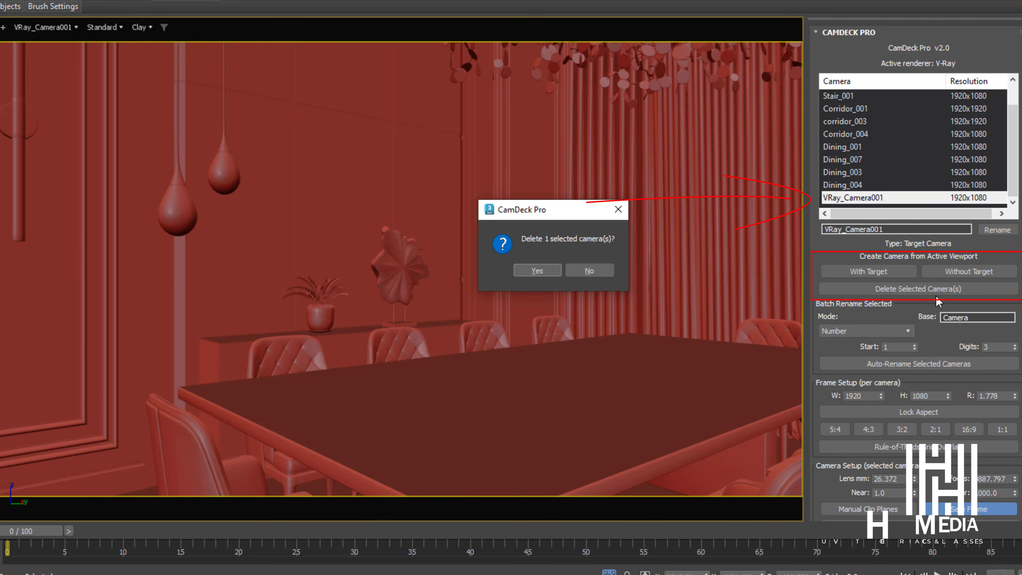
click(548, 268)
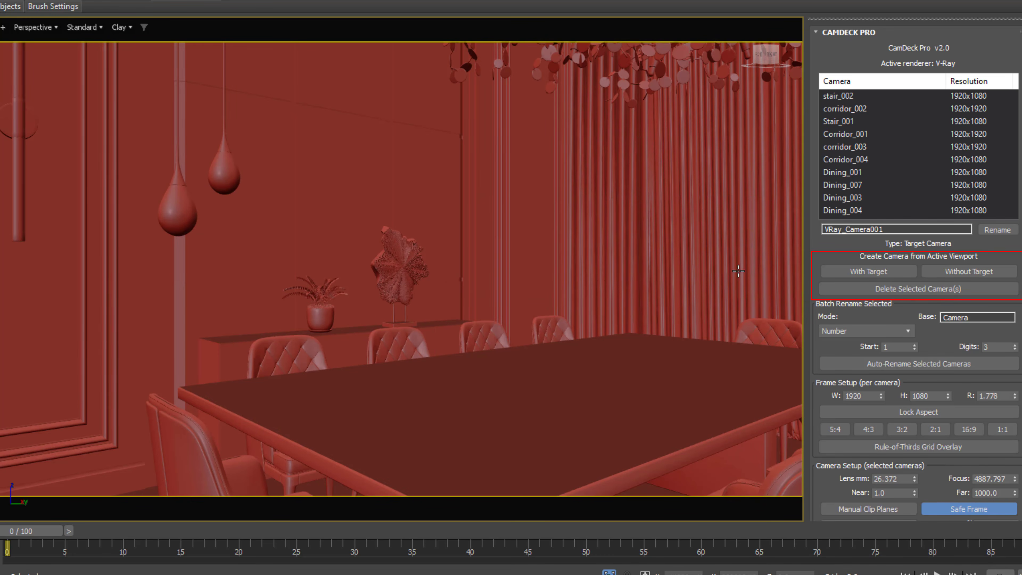
- Set VRay_Camera001's frame width to 3840 and try different aspect ratio presets, finishing on 5:4
double_click(870, 396)
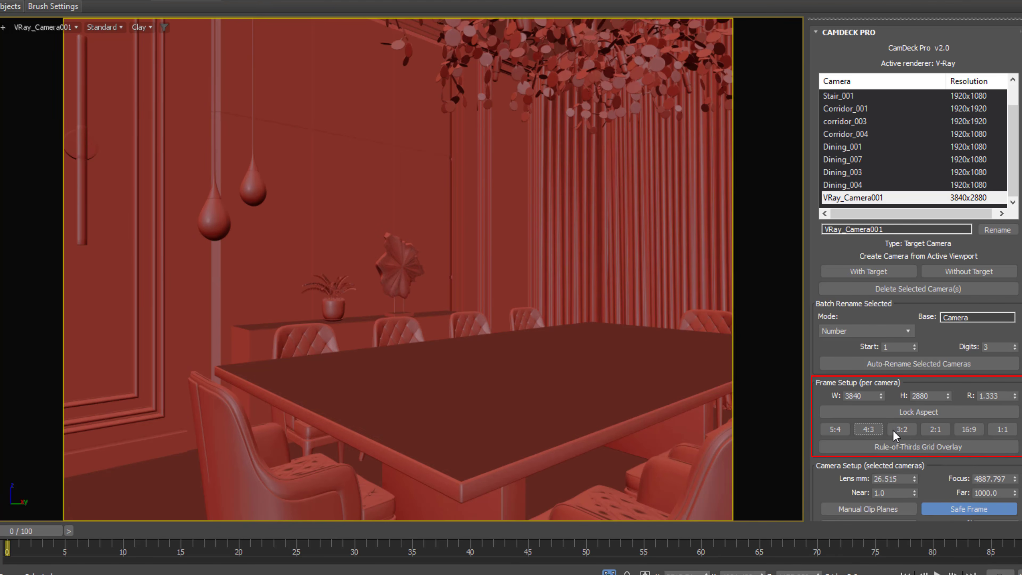
click(895, 429)
click(932, 430)
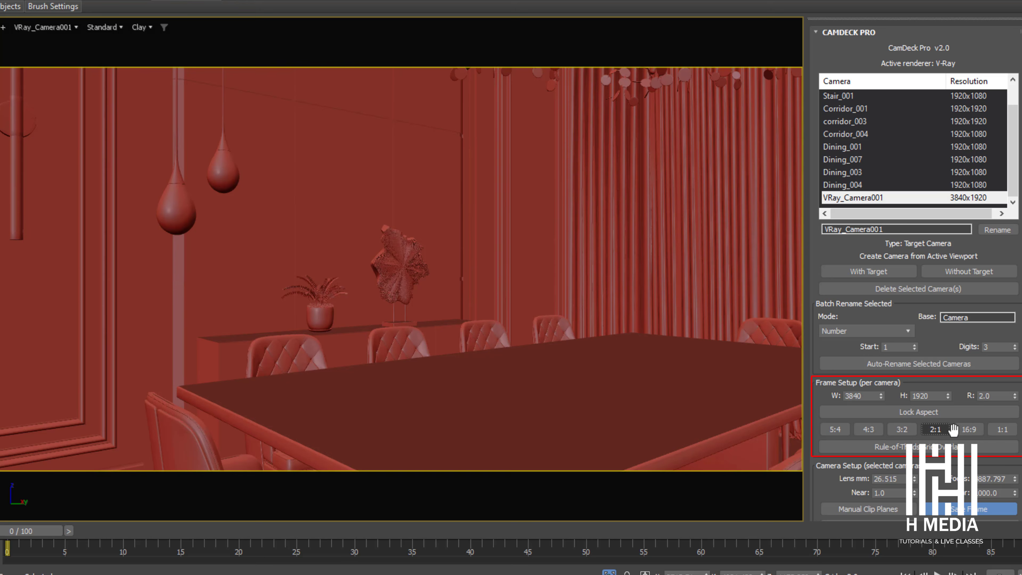
click(974, 430)
click(902, 429)
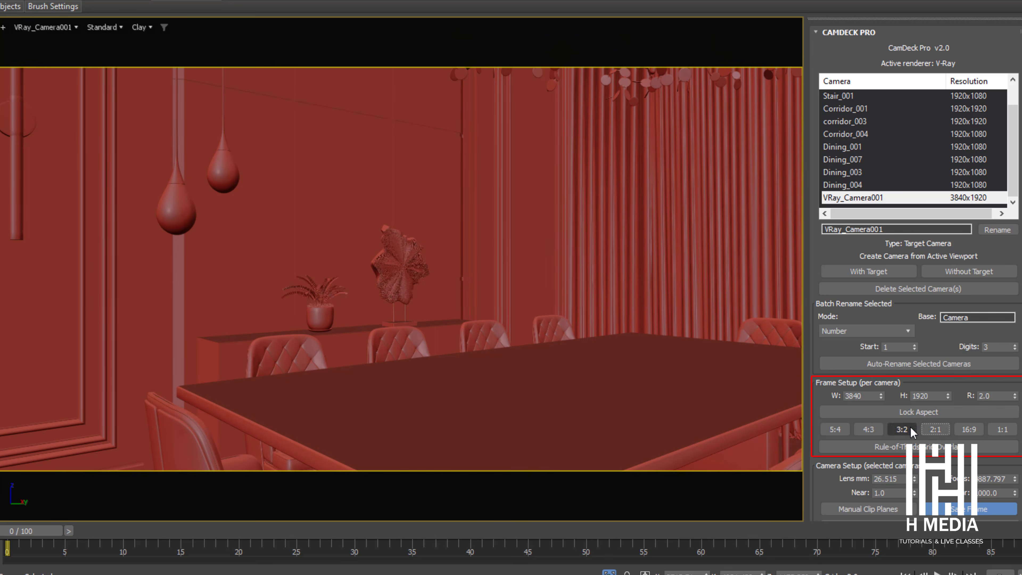
click(868, 429)
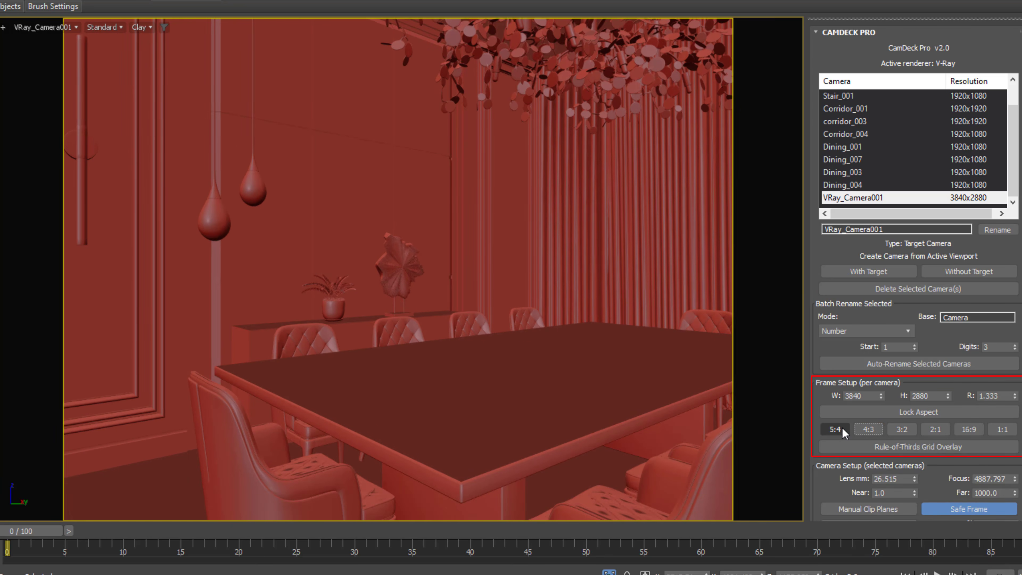
click(842, 428)
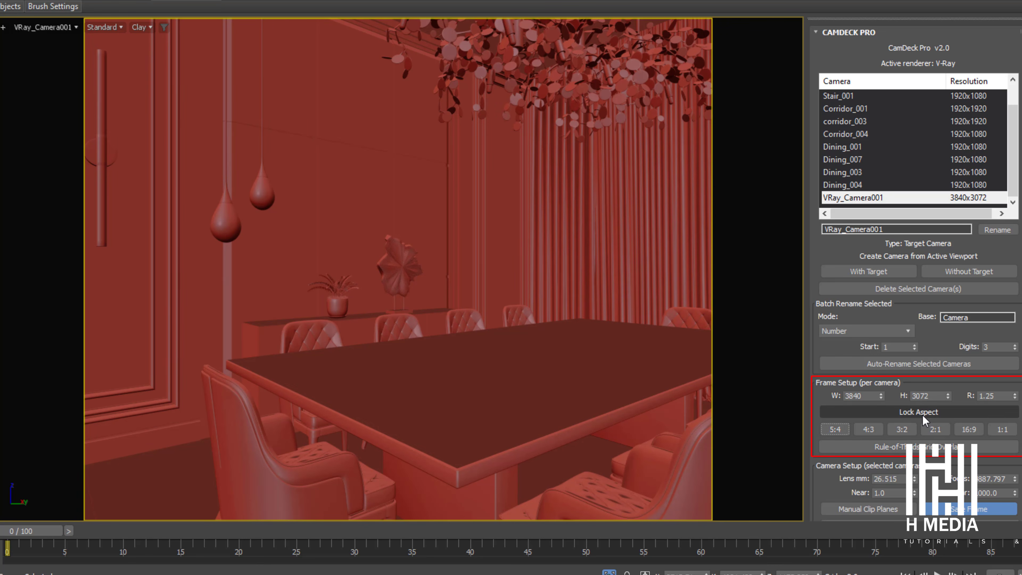
- Turn on the rule-of-thirds grid overlay for VRay_Camera001 and pan its view to reframe the dining table
click(915, 449)
middle_drag(463, 284, 484, 287)
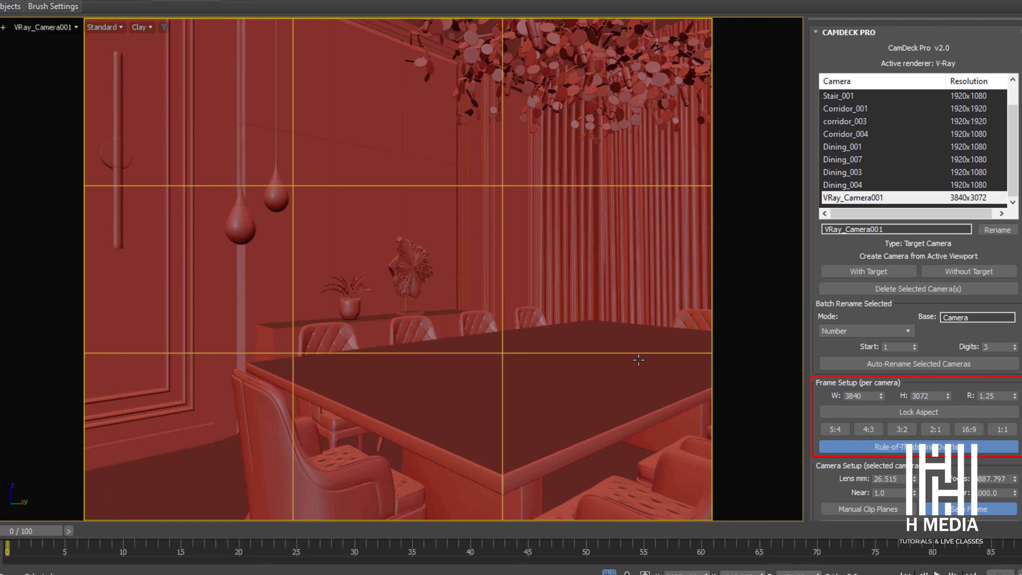
click(915, 449)
click(915, 449)
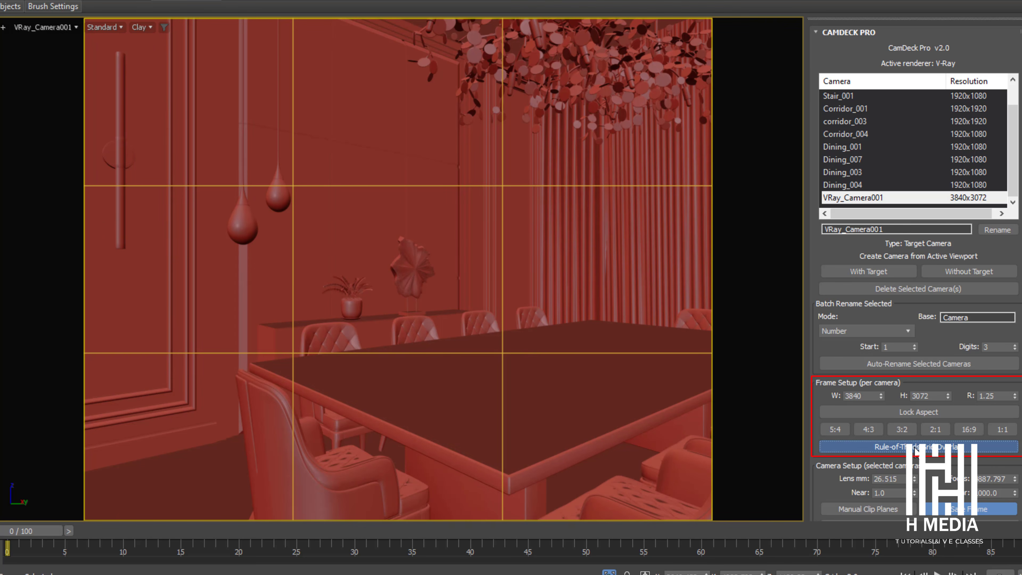
- Toggle VRay_Camera001's rule-of-thirds grid overlay off and back on
click(915, 449)
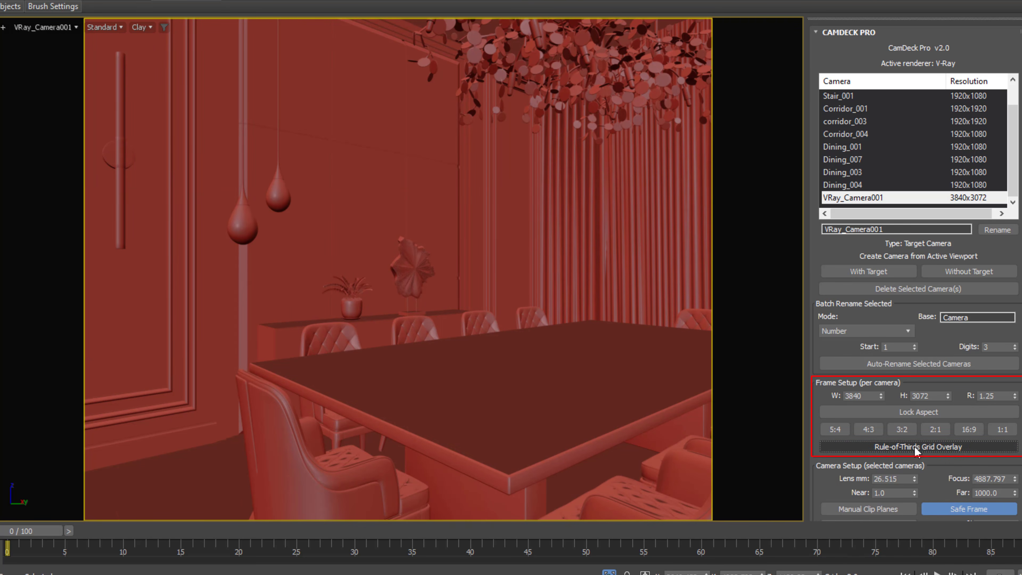
click(916, 447)
- Try lens focal lengths of 30, 35 and 45 mm for VRay_Camera001, finishing on 25 mm
scroll(919, 312, down, 5)
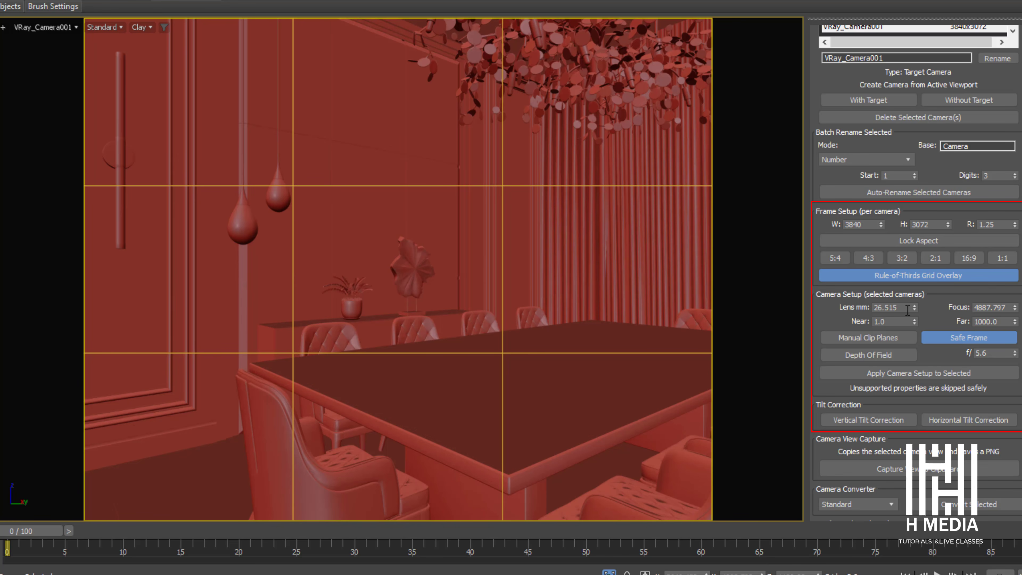
drag(907, 308, 841, 309)
text(3)
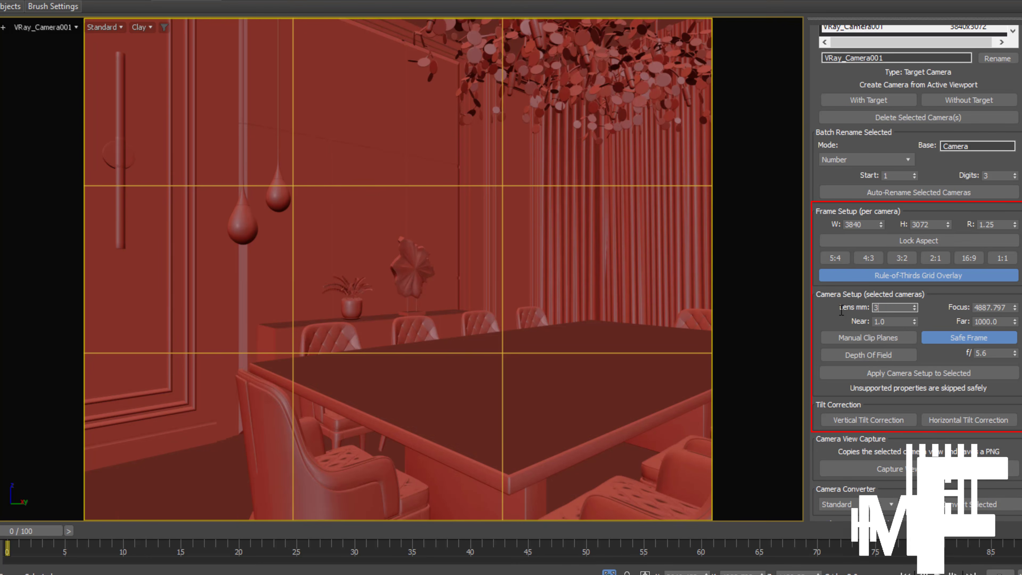
text(0)
key(Return)
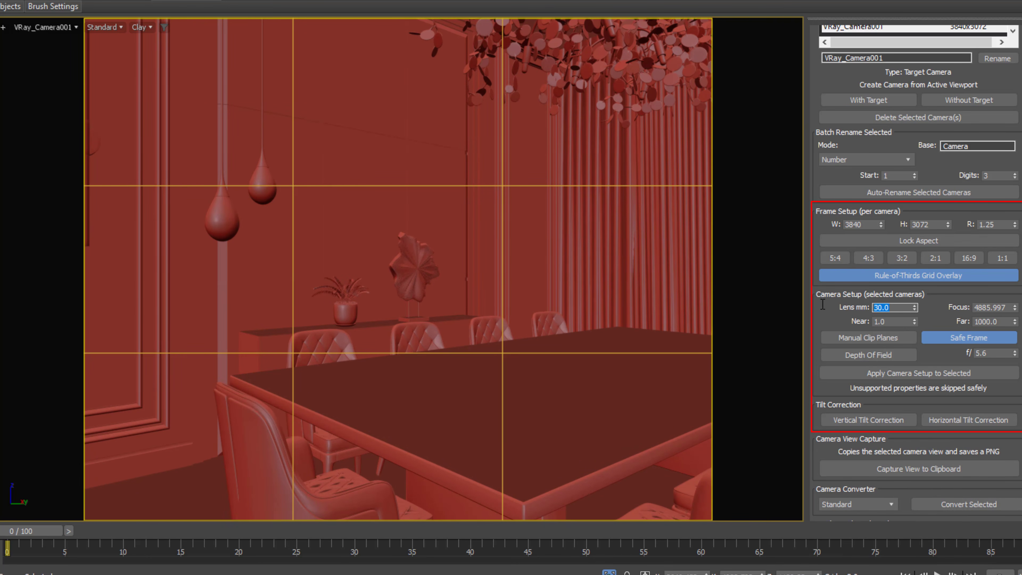
text(35)
key(Return)
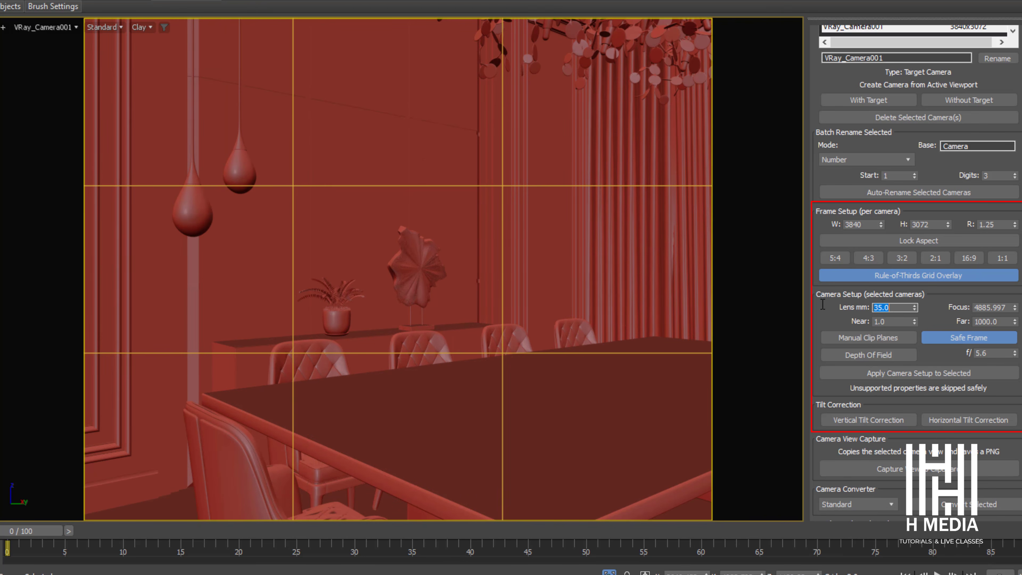
text(45)
key(Return)
text(25)
key(Return)
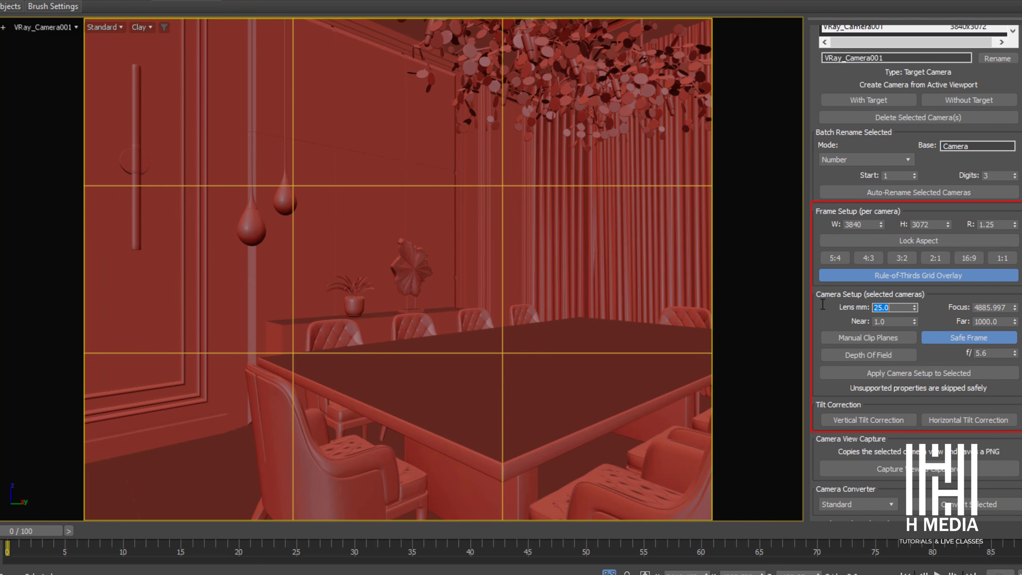
- Toggle the safe frame off and back on to compare VRay_Camera001's framing
click(967, 337)
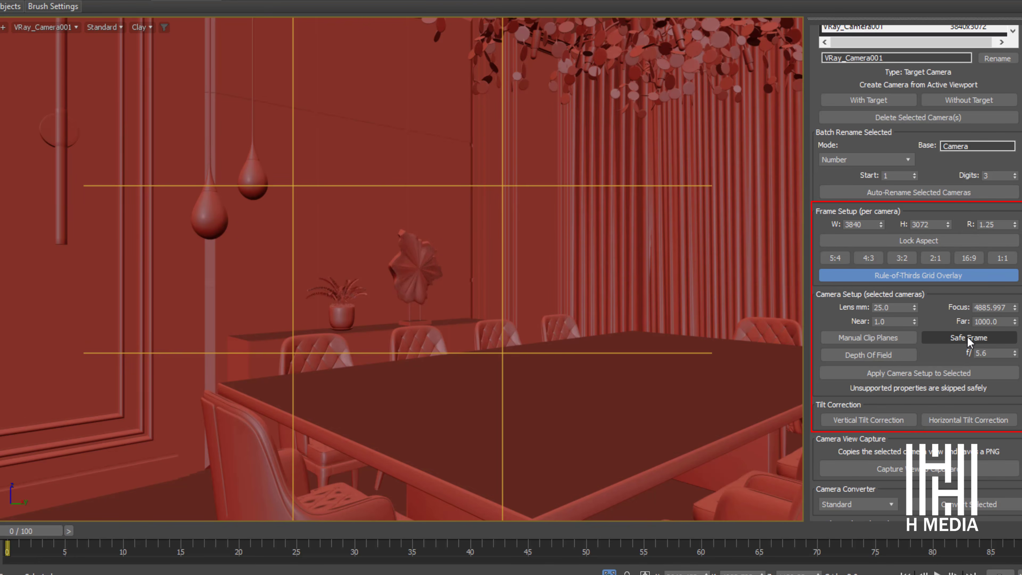
click(967, 337)
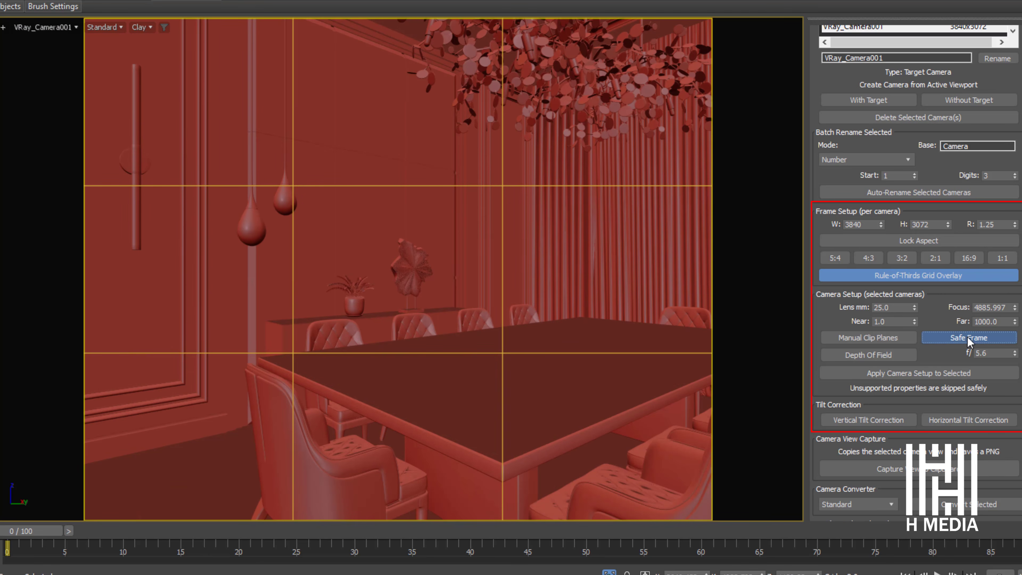
click(987, 338)
click(986, 338)
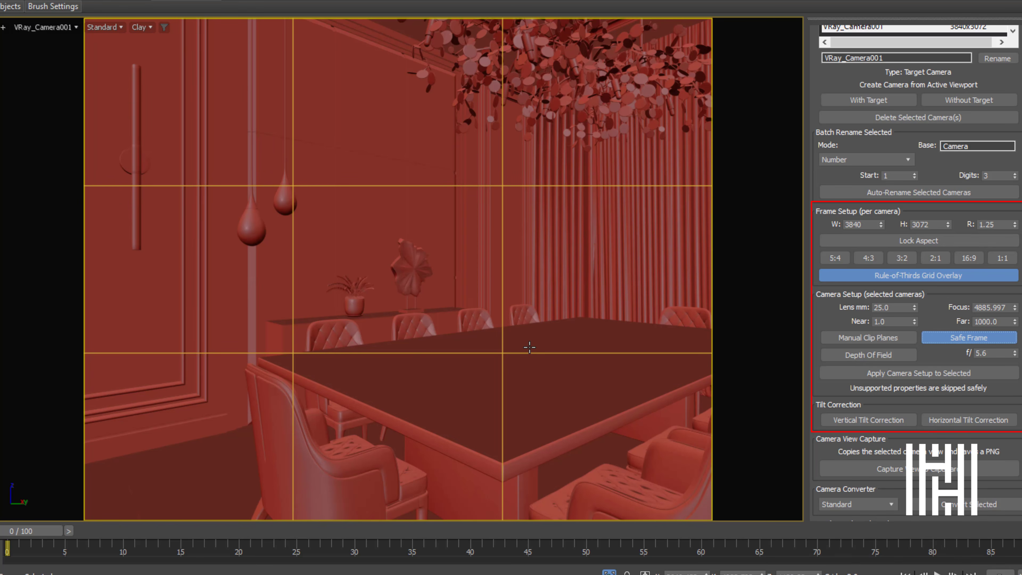
- Enable manual clip planes for VRay_Camera001, with the near plane at about 100 and the far plane at 1000000
click(898, 338)
drag(914, 321, 881, 273)
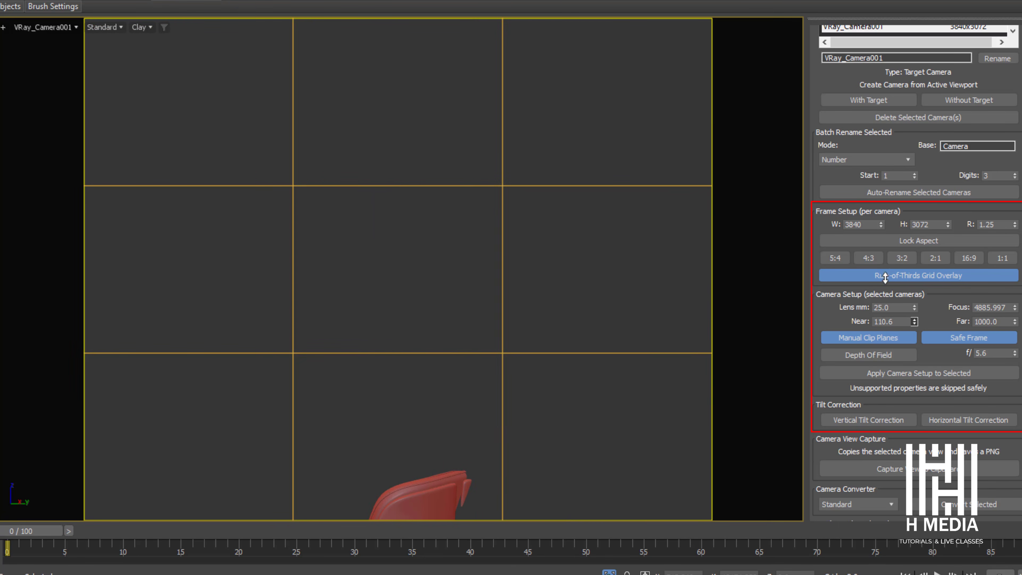
drag(1014, 322, 13, 559)
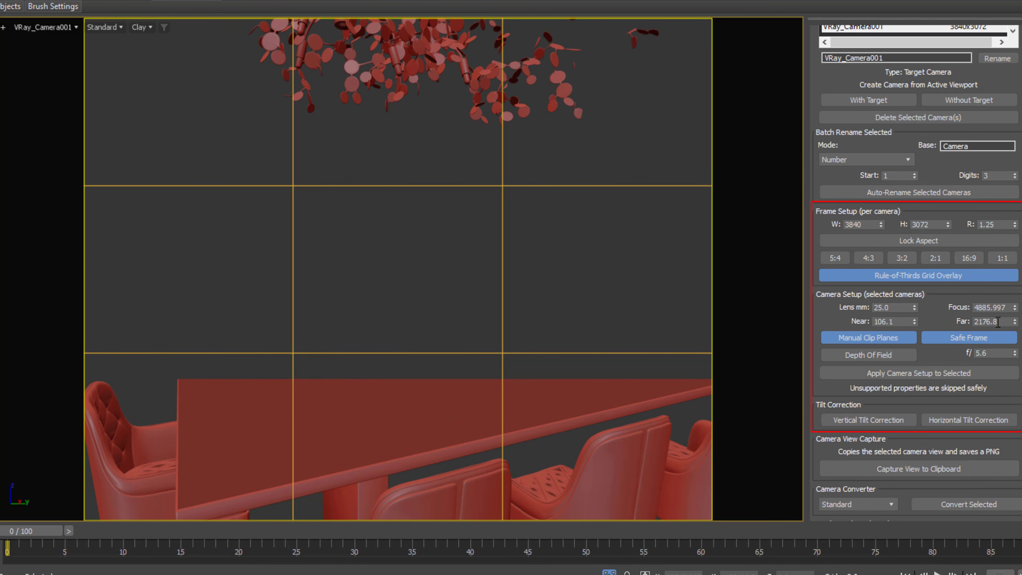
double_click(998, 322)
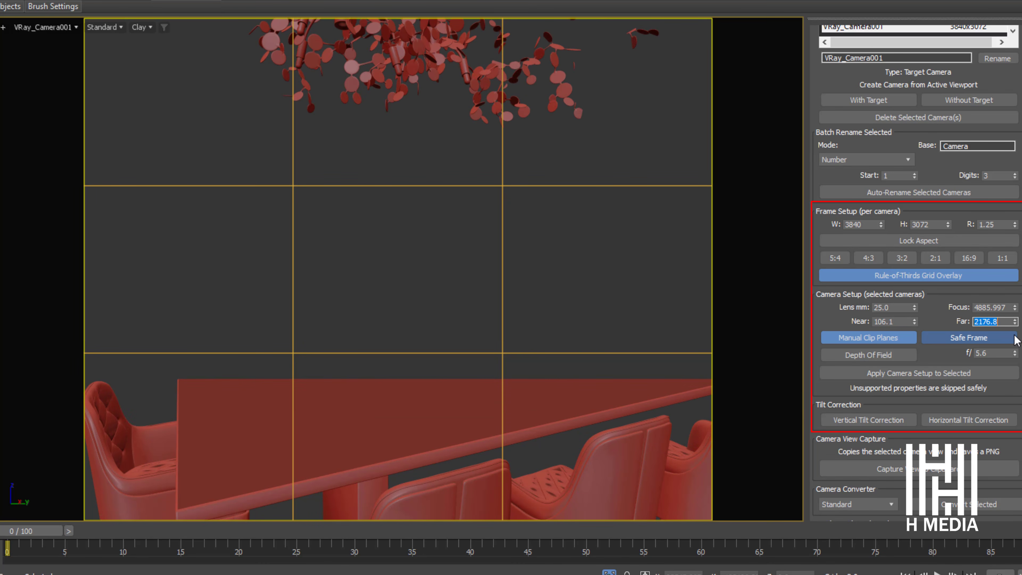
text(0000)
key(Return)
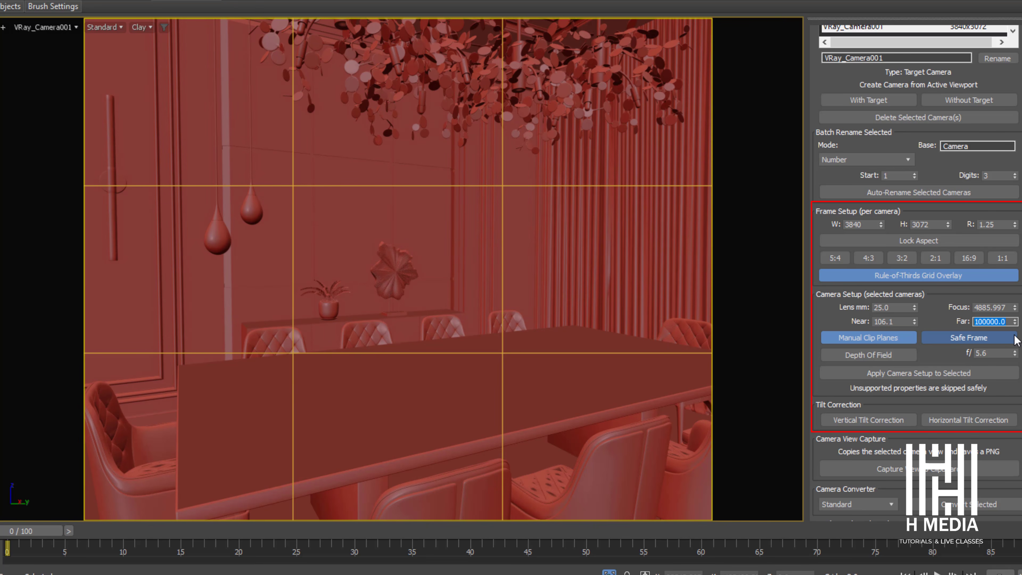
text(1000000)
key(Return)
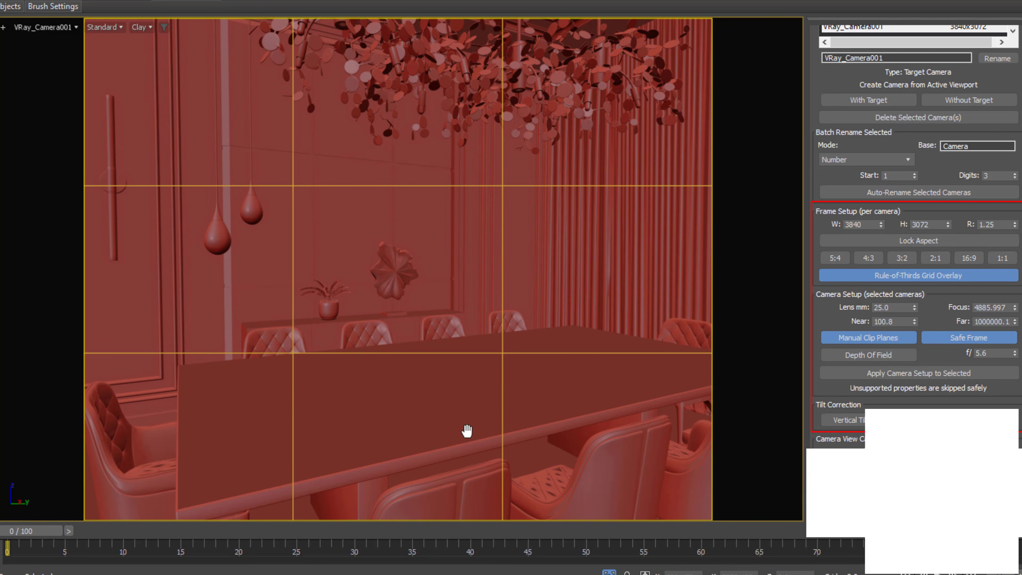
- Reframe the dining table in VRay_Camera001's view and toggle its vertical tilt correction
middle_drag(466, 431, 531, 345)
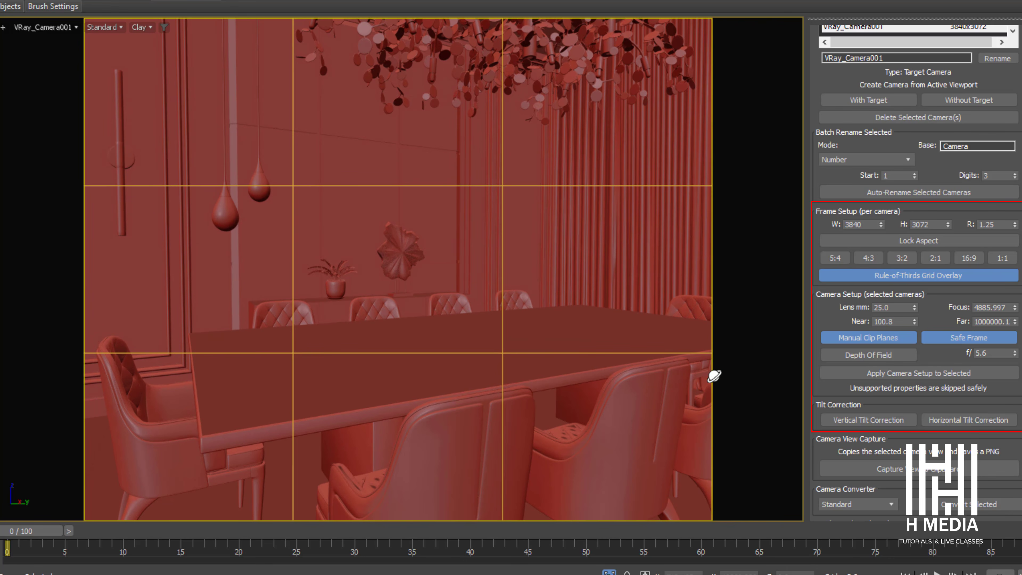
click(877, 421)
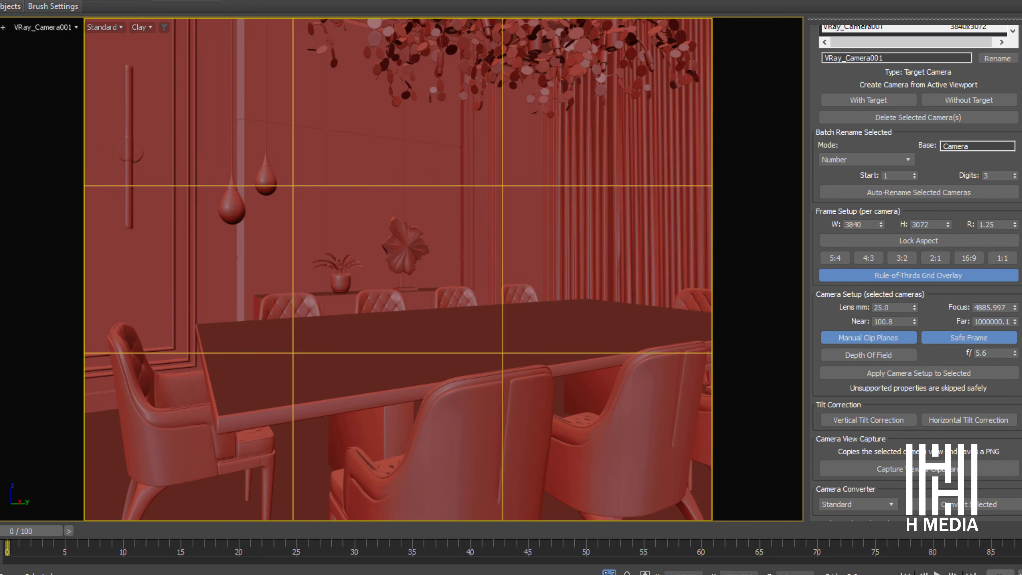
- Capture VRay_Camera001's view to the clipboard, then check the saved PNG and dismiss the capture notice
scroll(903, 350, down, 3)
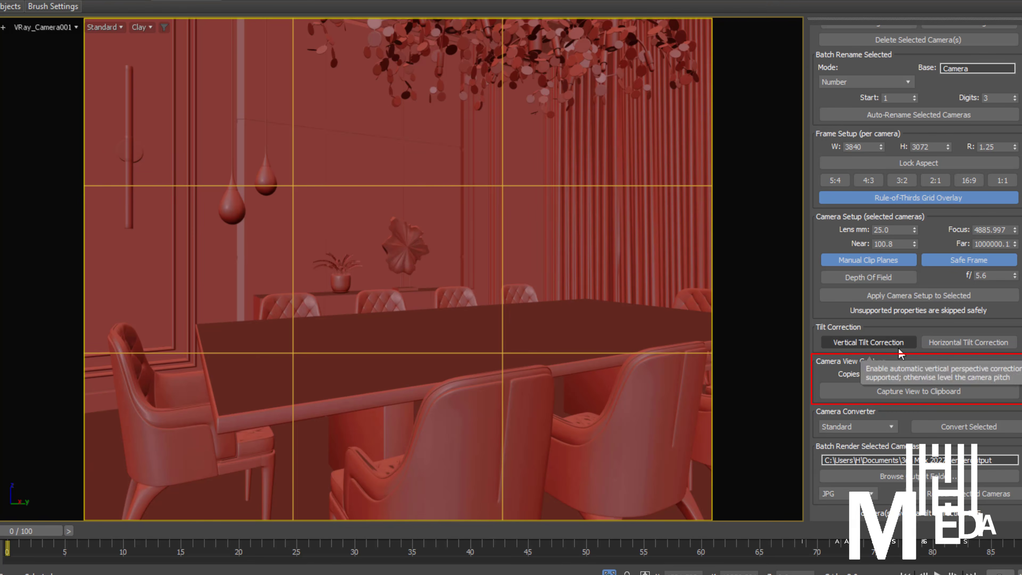
click(971, 391)
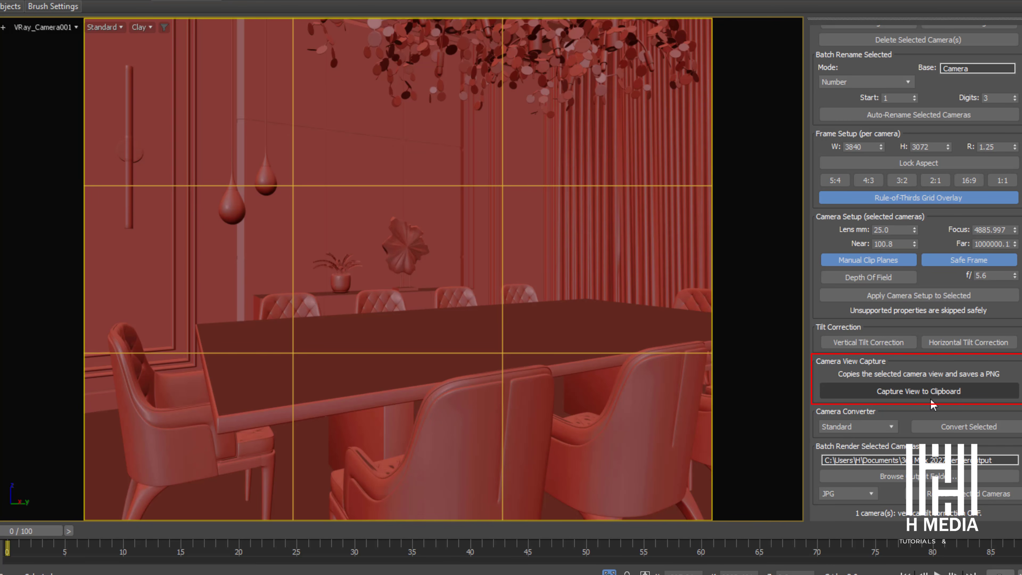
click(974, 390)
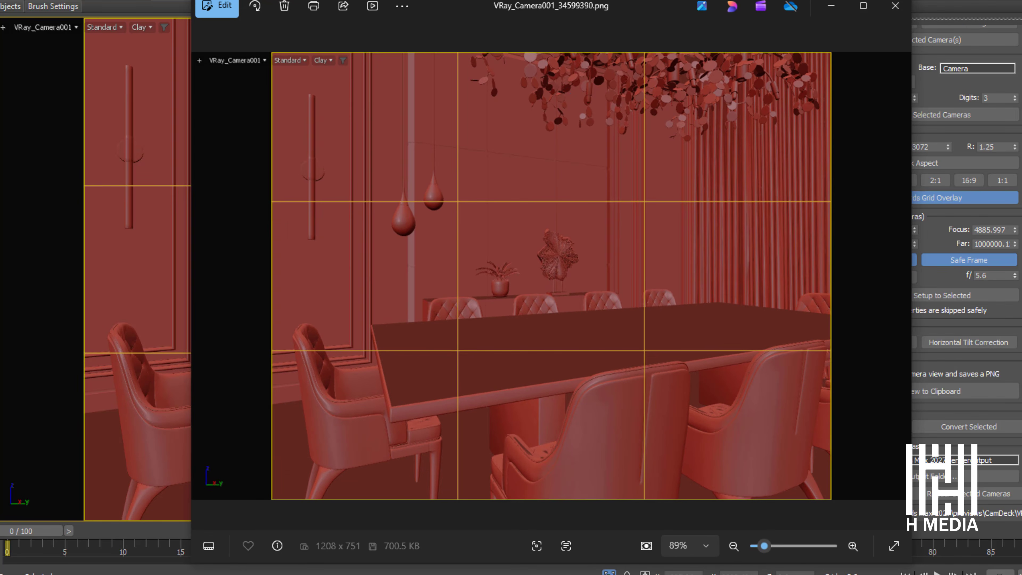
click(895, 6)
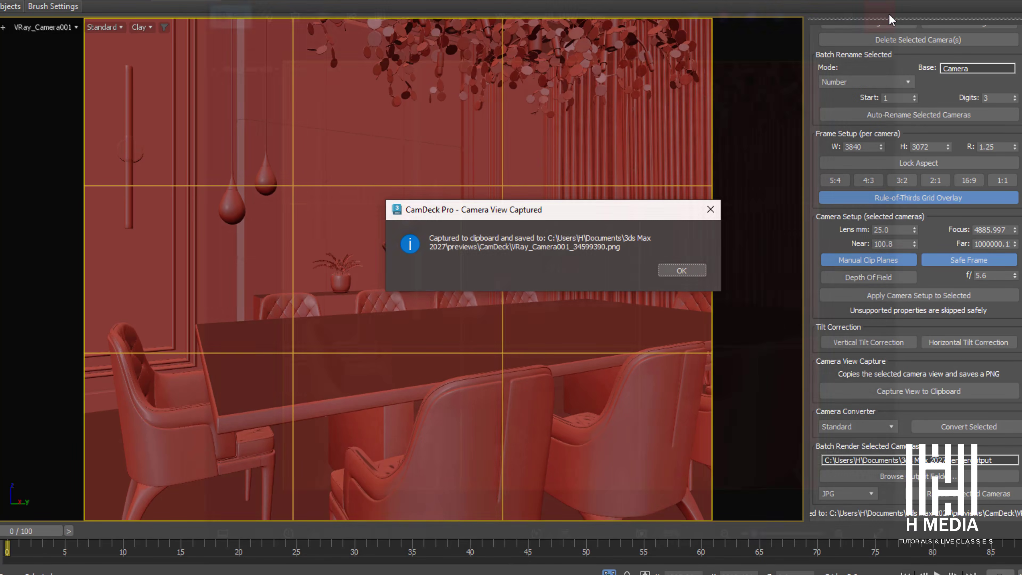
key(Return)
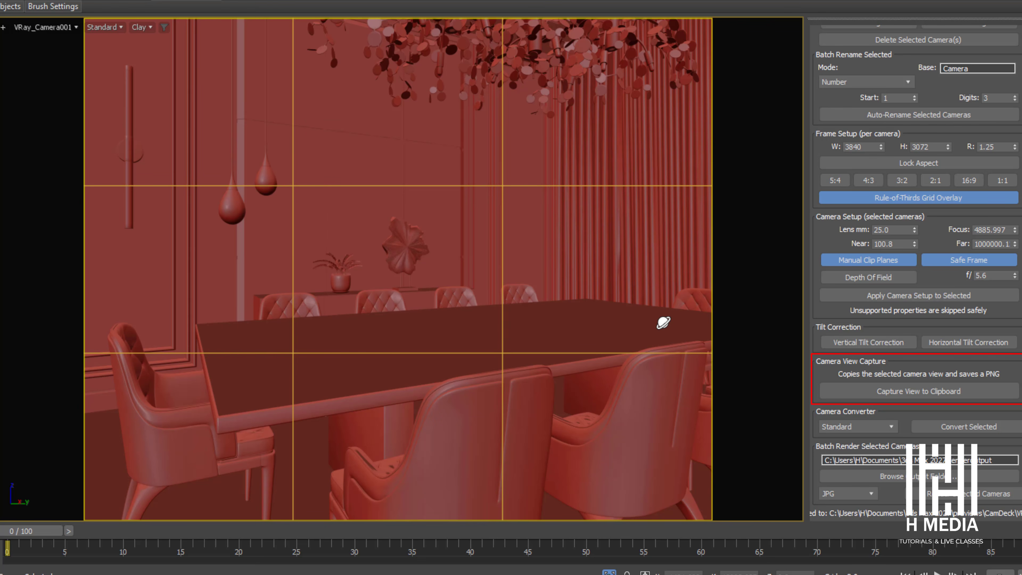
key(ctrl+v)
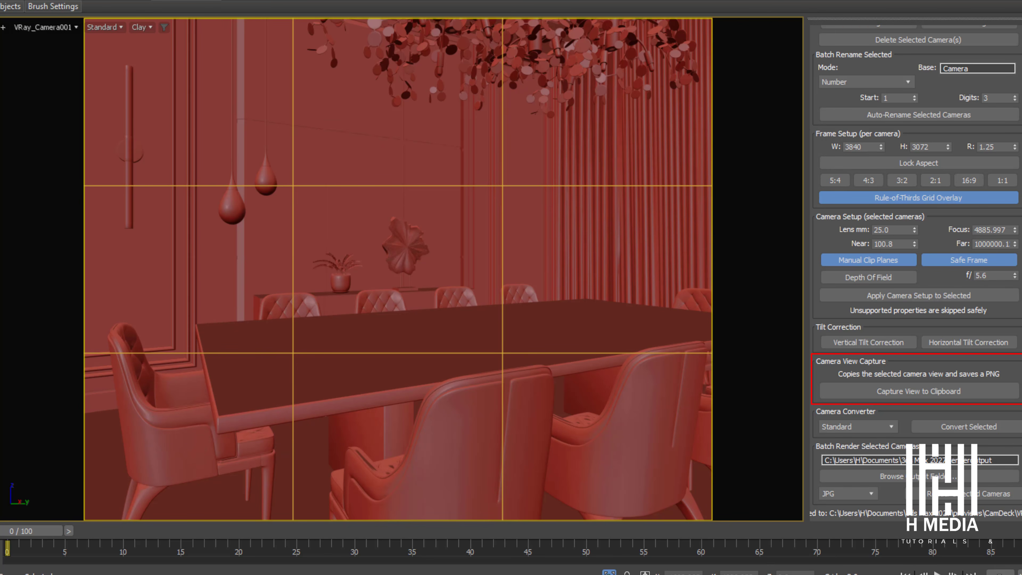
- Turn off the rule-of-thirds grid overlay and convert VRay_Camera001 to a Physical camera
click(886, 204)
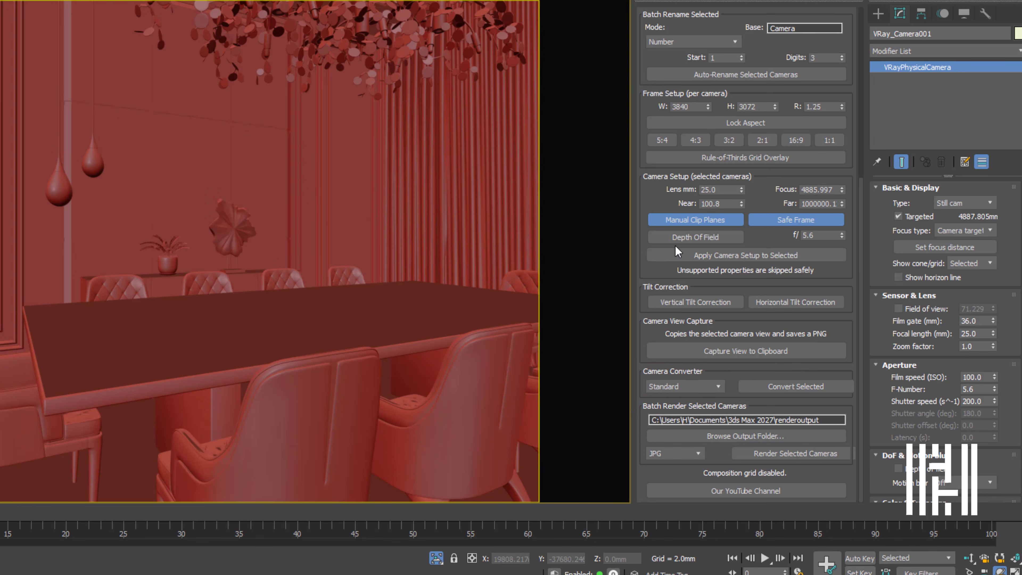
drag(656, 105, 658, 376)
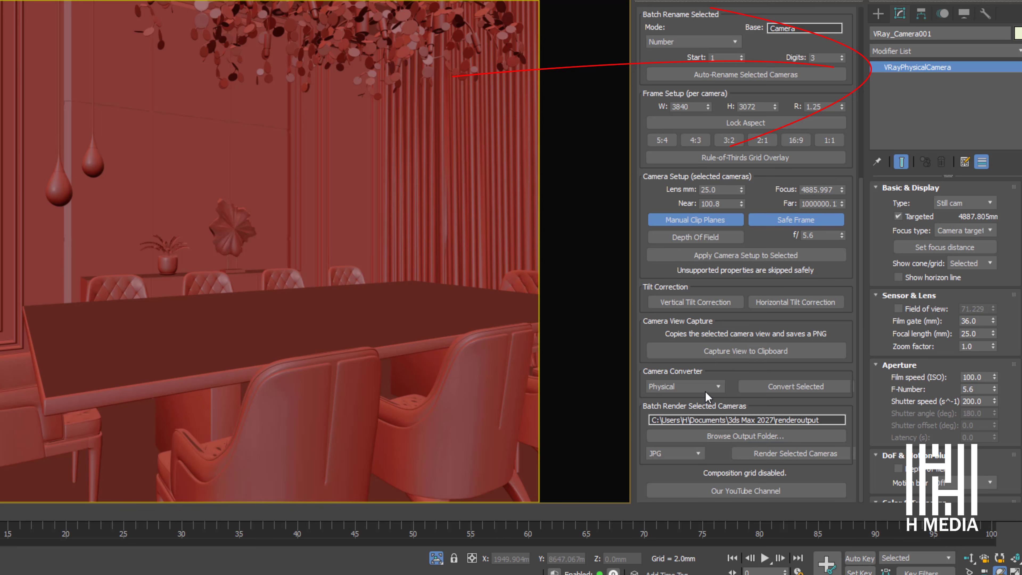
click(705, 390)
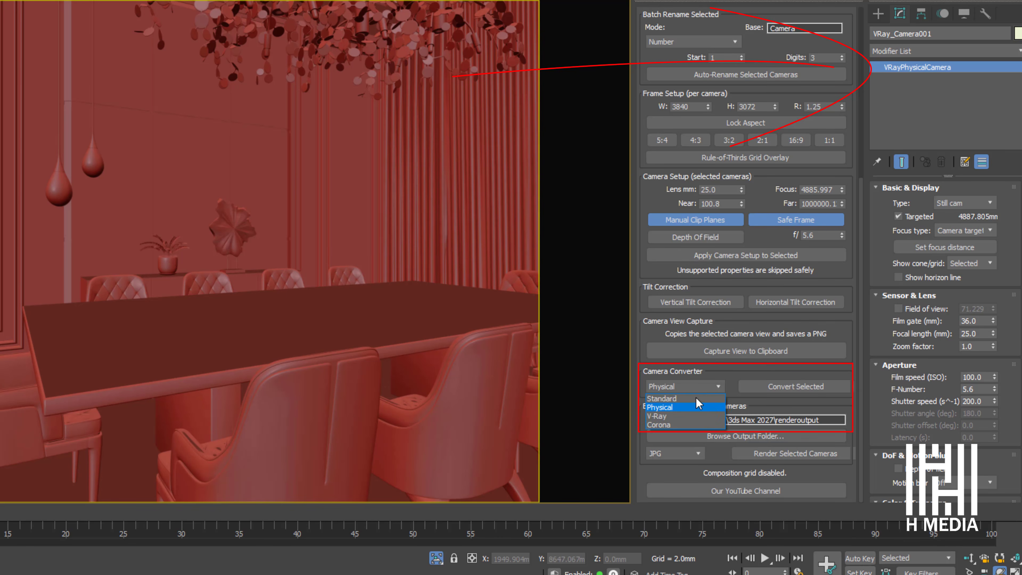
click(670, 407)
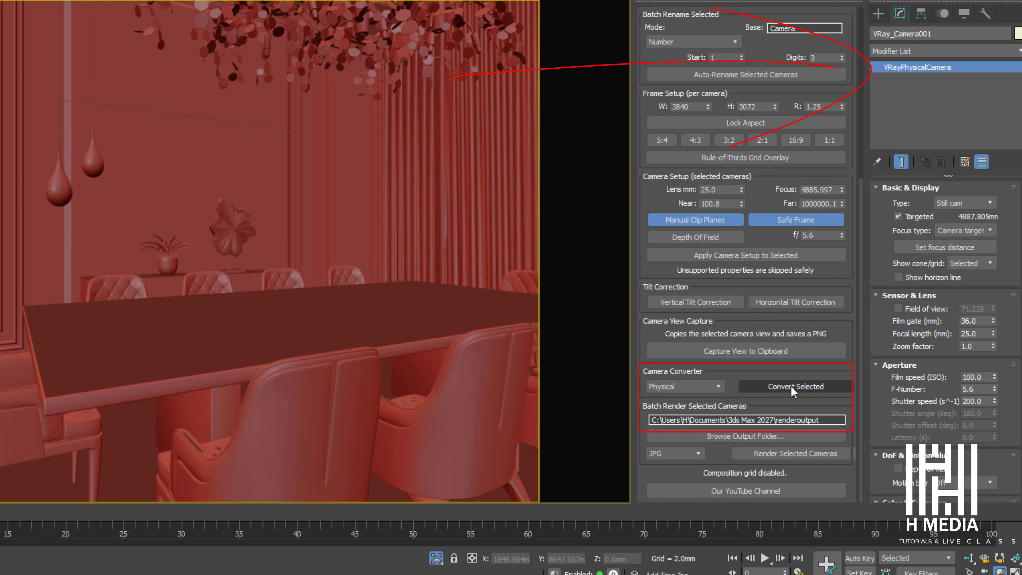
click(810, 388)
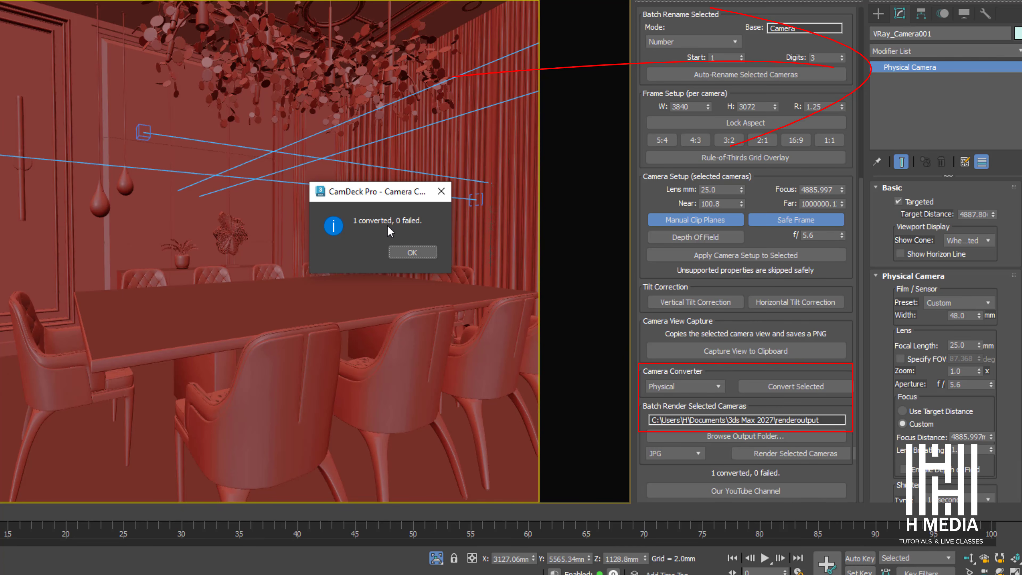
click(412, 253)
- Select the cameras Dining_001, Dining_007, Dining_003 and Dining_004 together in the camera list
drag(647, 155, 648, 370)
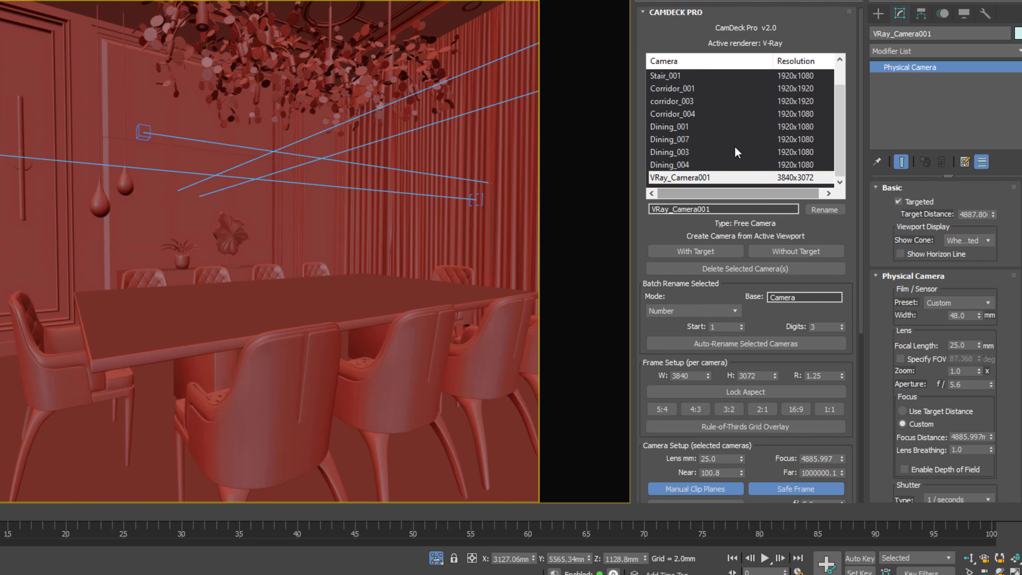
scroll(716, 443, down, 5)
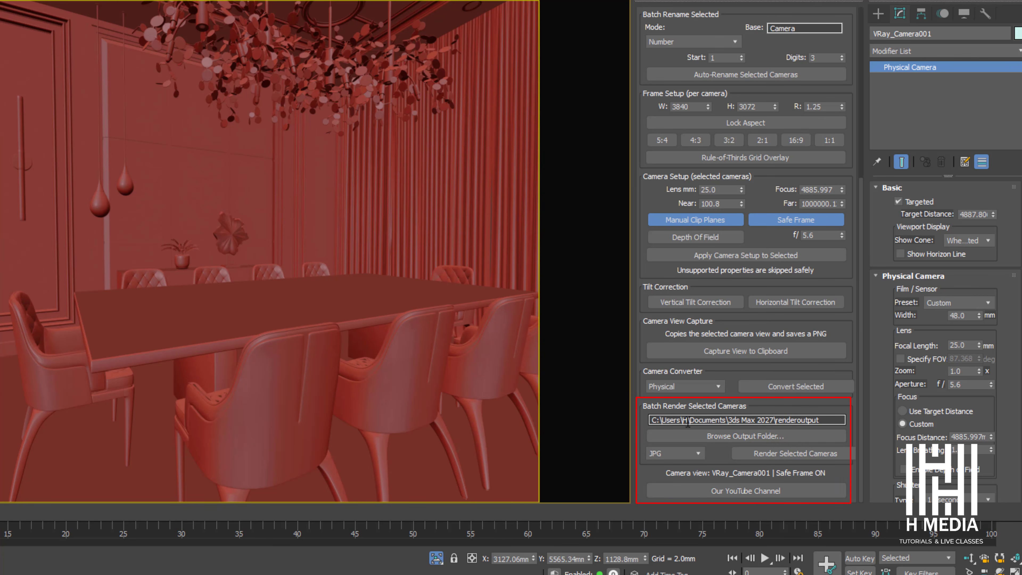
scroll(760, 417, up, 5)
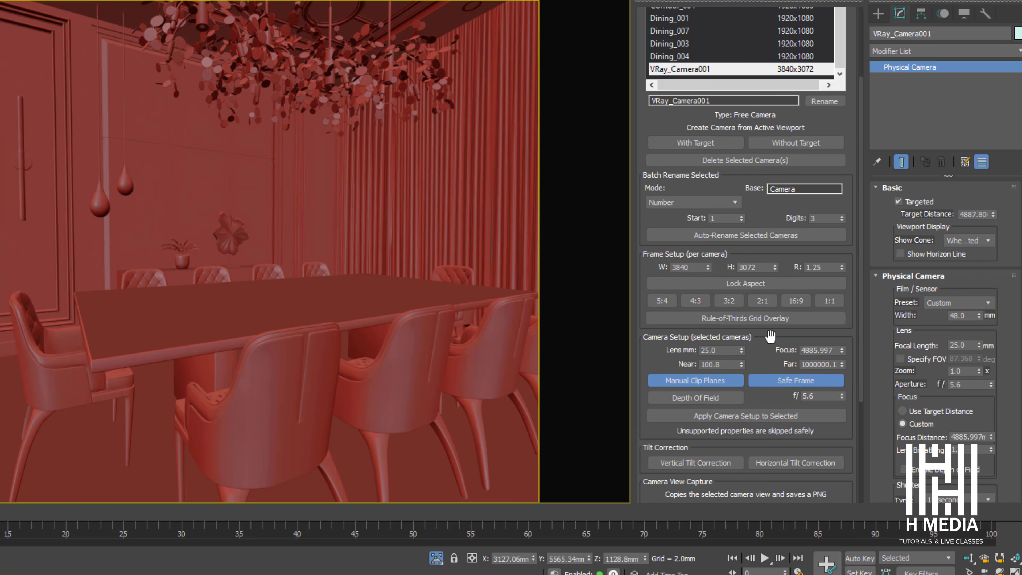
click(720, 78)
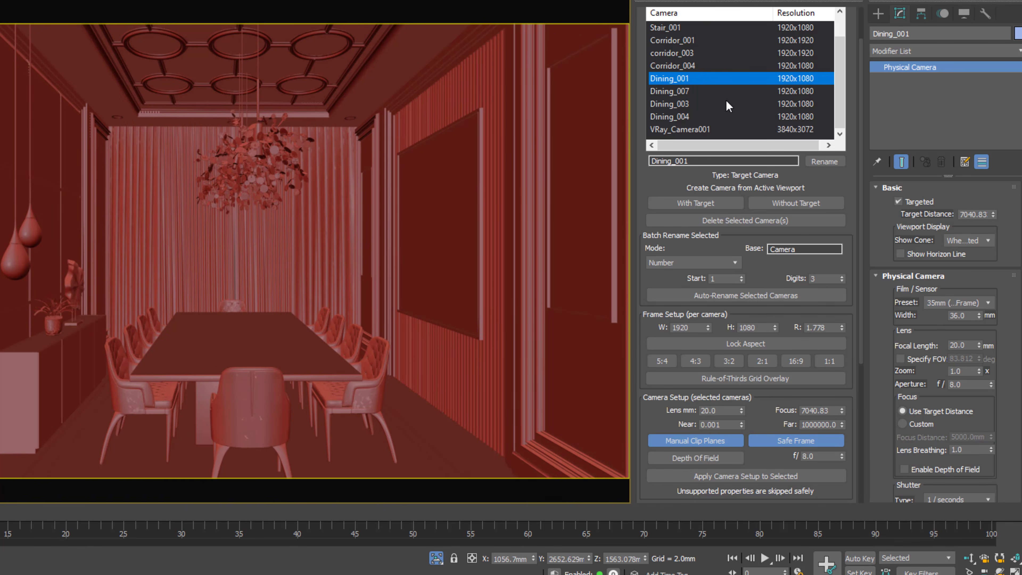
ctrl+click(700, 91)
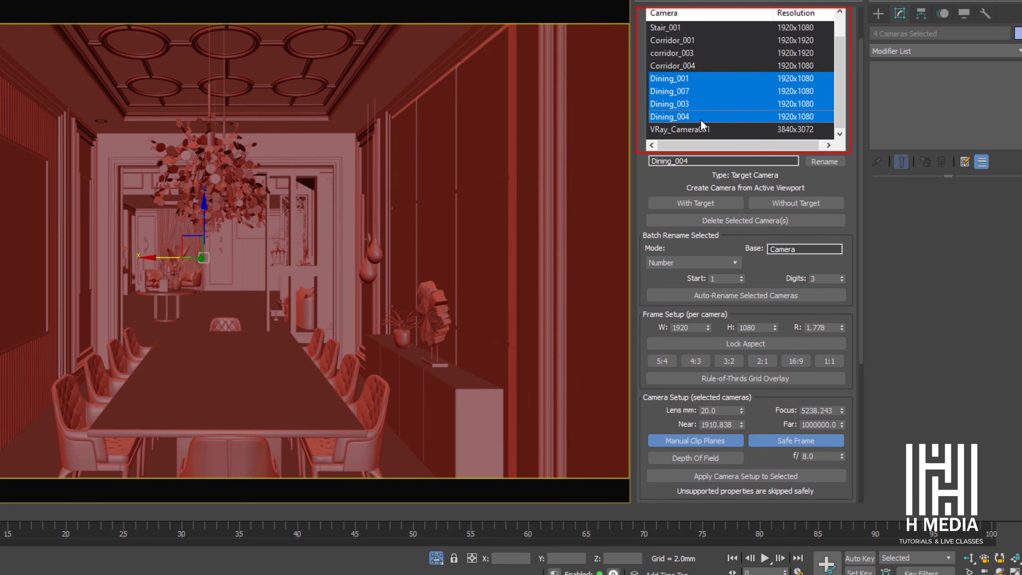
- Select all cameras in the list from stair_002 through VRay_Camera001
scroll(701, 81, up, 1)
click(682, 28)
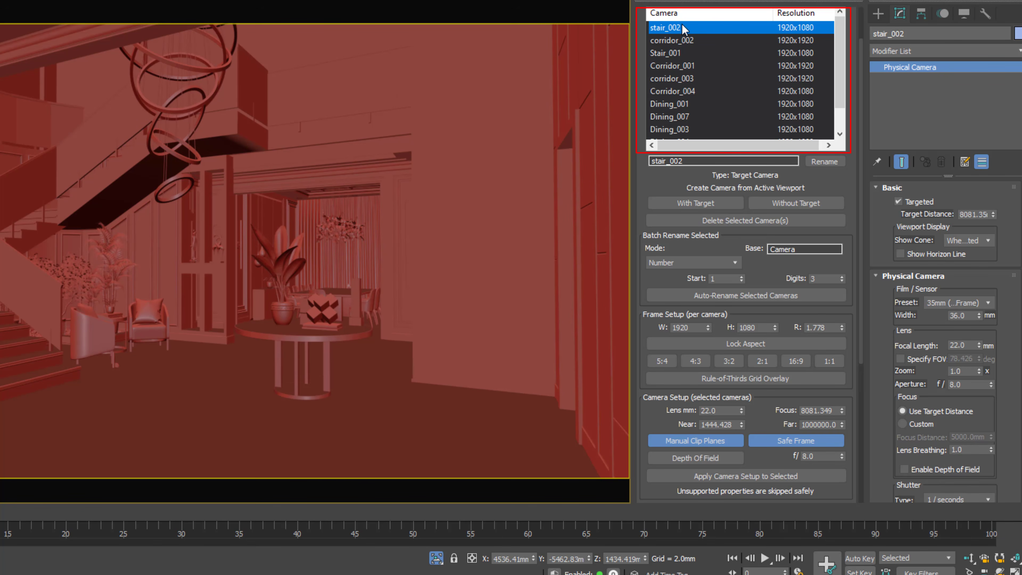
scroll(736, 69, down, 1)
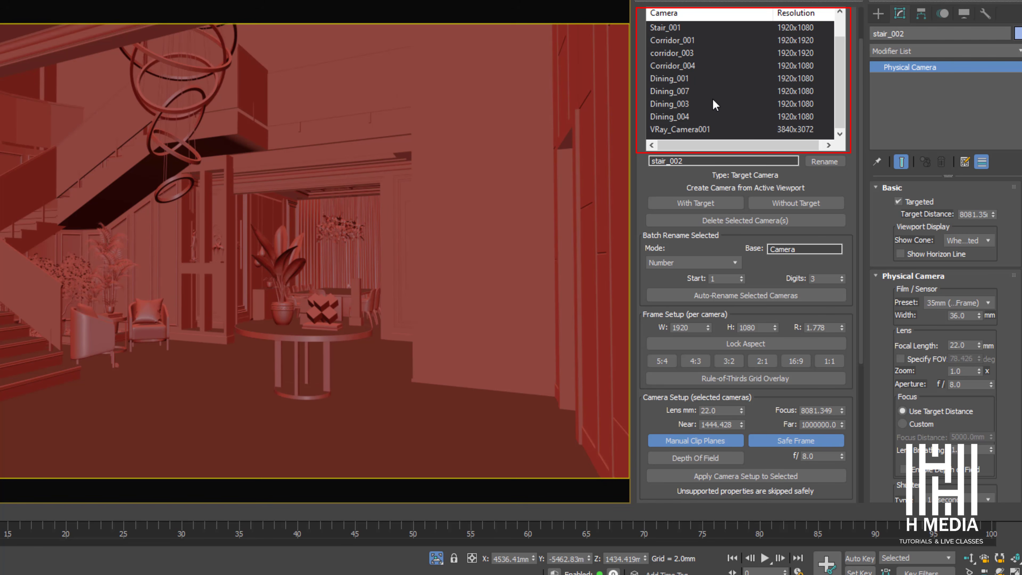
shift+click(704, 130)
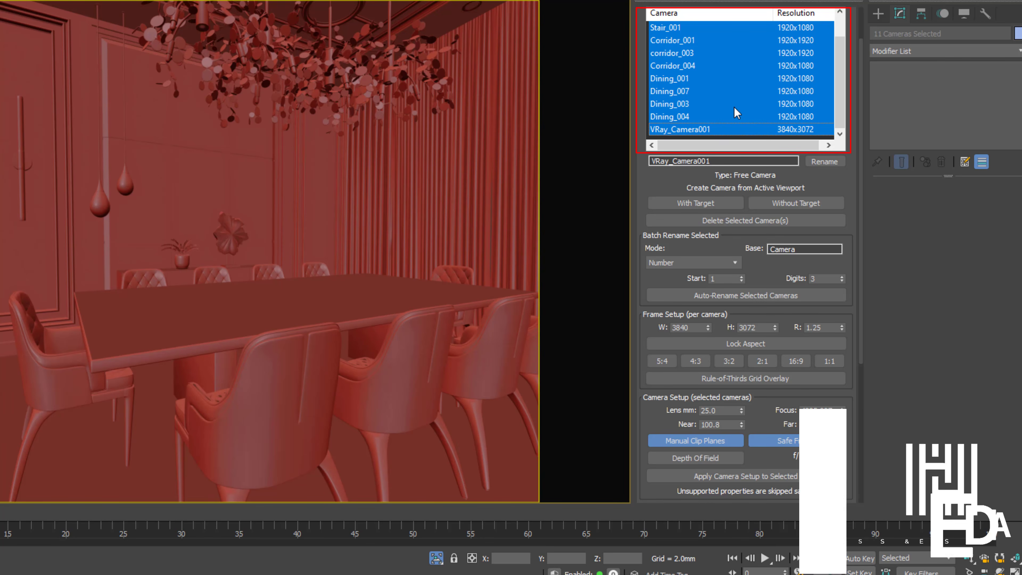
- Set the batch render output format to JPG and start rendering all the selected cameras
scroll(806, 421, down, 5)
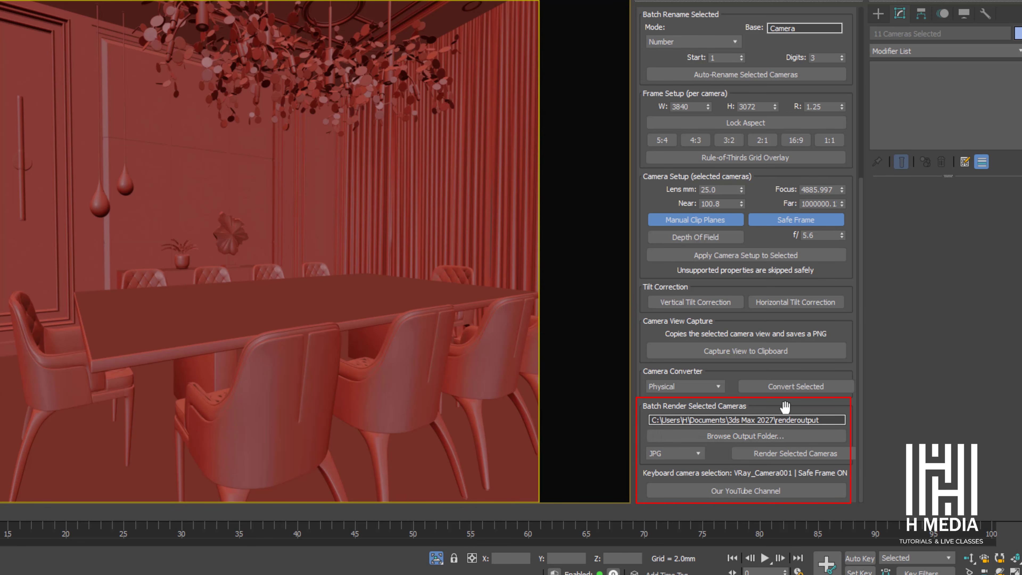
click(699, 454)
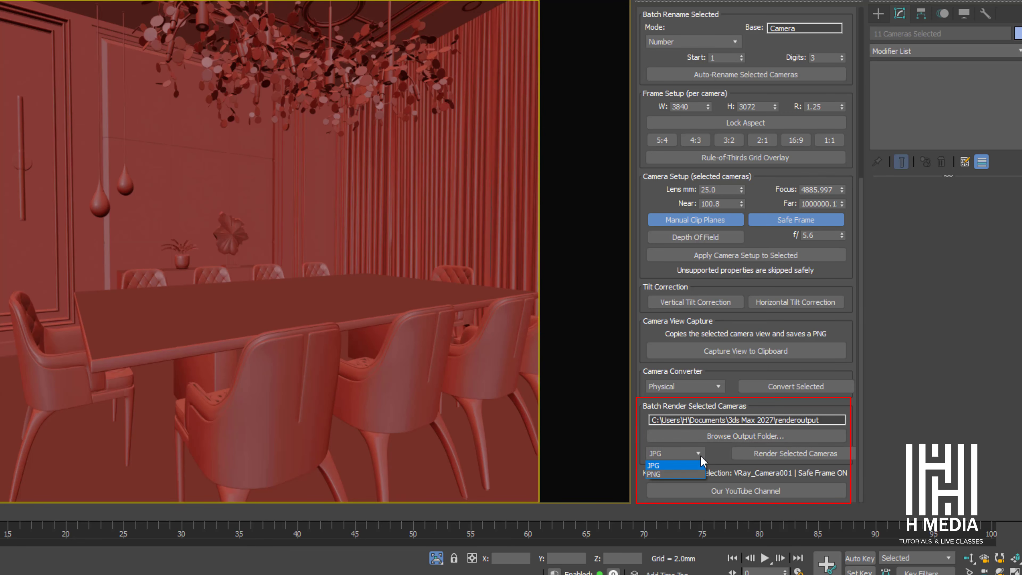
click(689, 468)
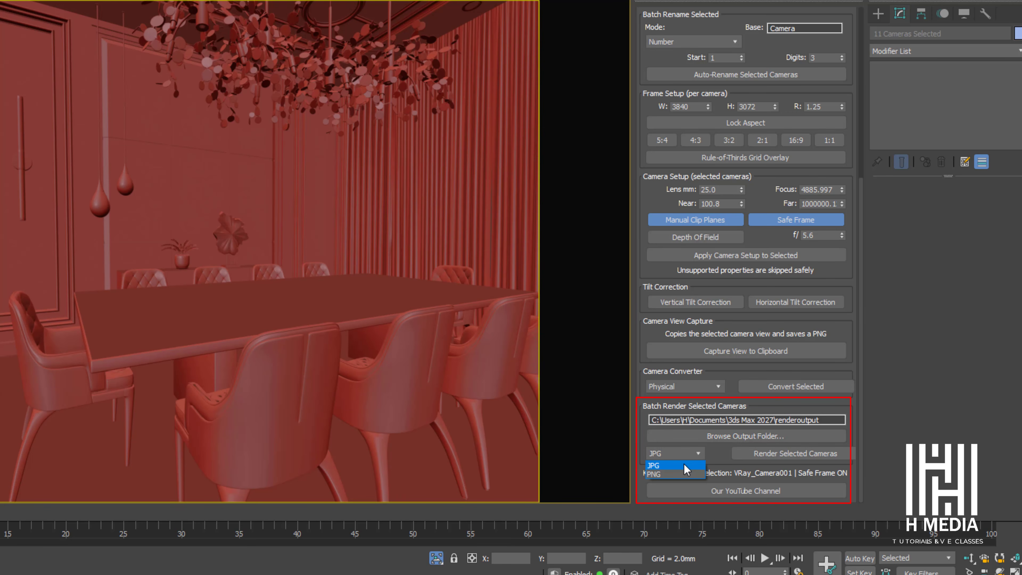
click(807, 452)
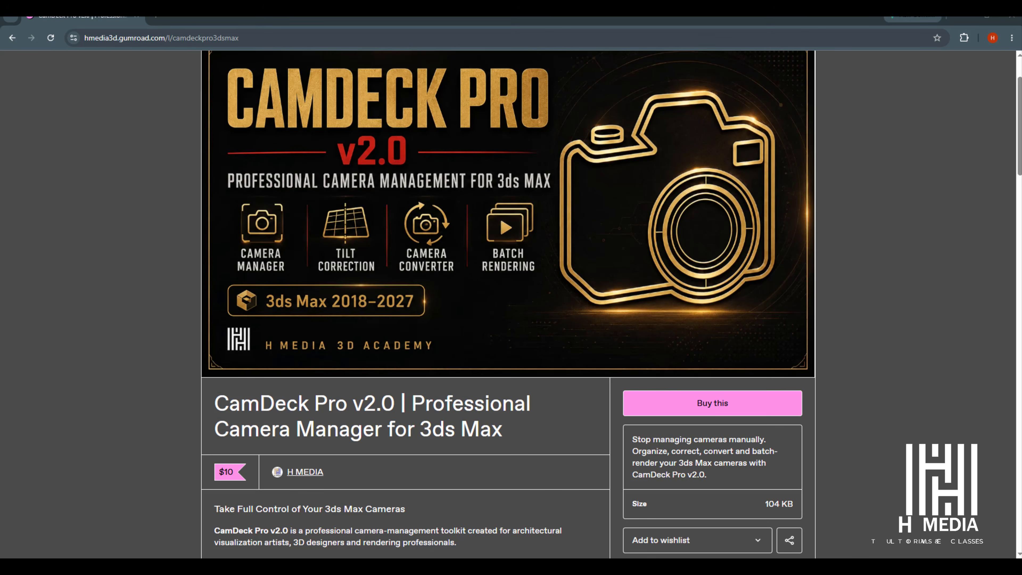
- Switch to the browser and look through the key features on the CamDeck Pro v2.0 Gumroad product page
scroll(750, 312, down, 6)
scroll(747, 317, down, 6)
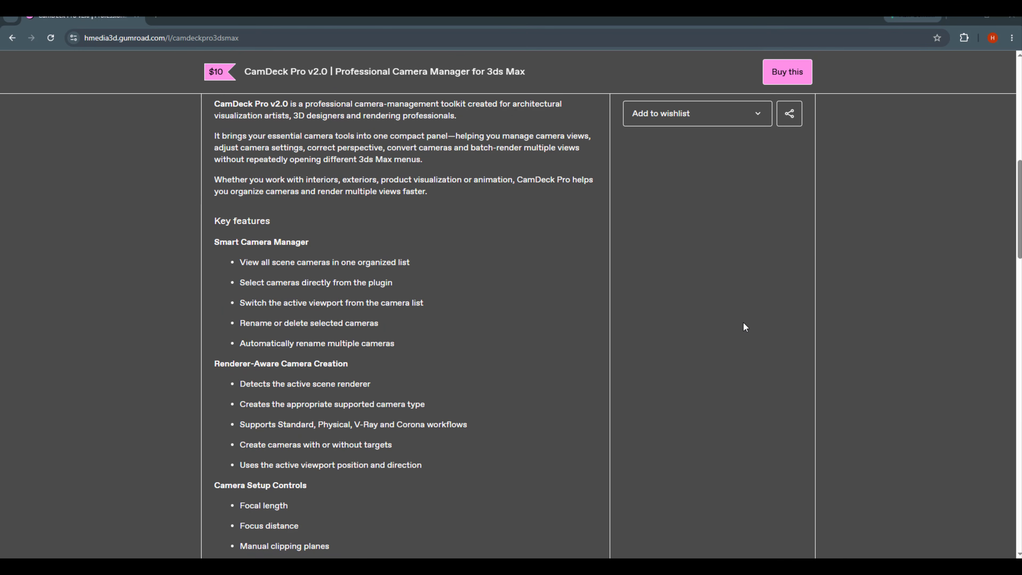
scroll(736, 327, down, 3)
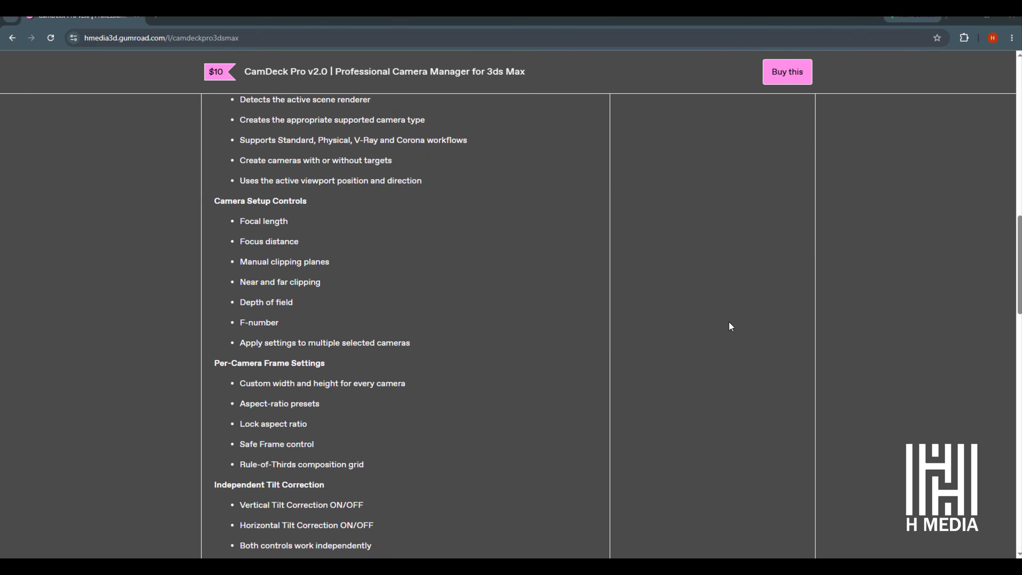
scroll(714, 321, down, 3)
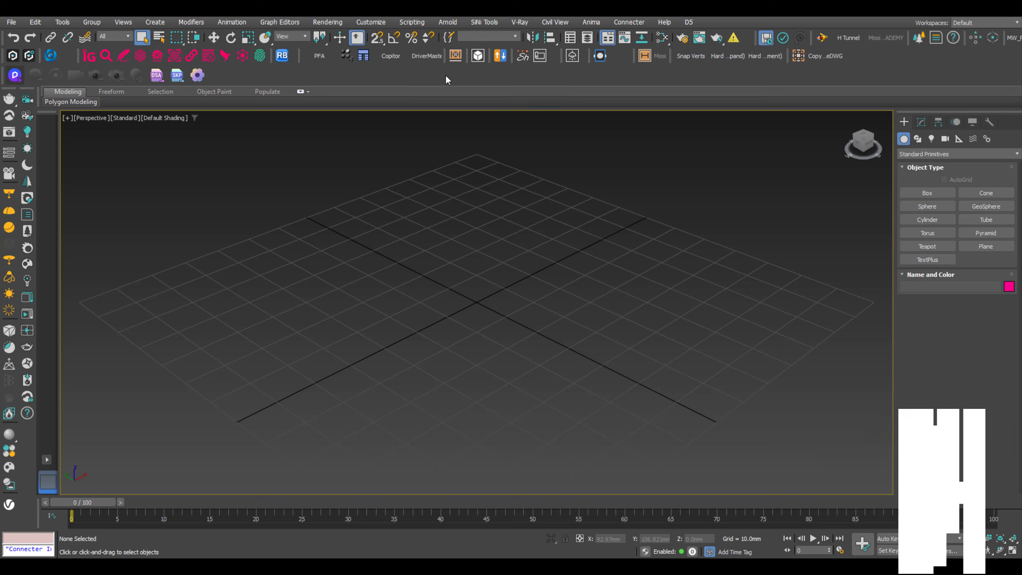
- Switch to 3ds Max and run the installer script CamDeck_Pro_v2.0.mzp from the CamDeck Pro v2.0 folder
click(416, 22)
click(460, 157)
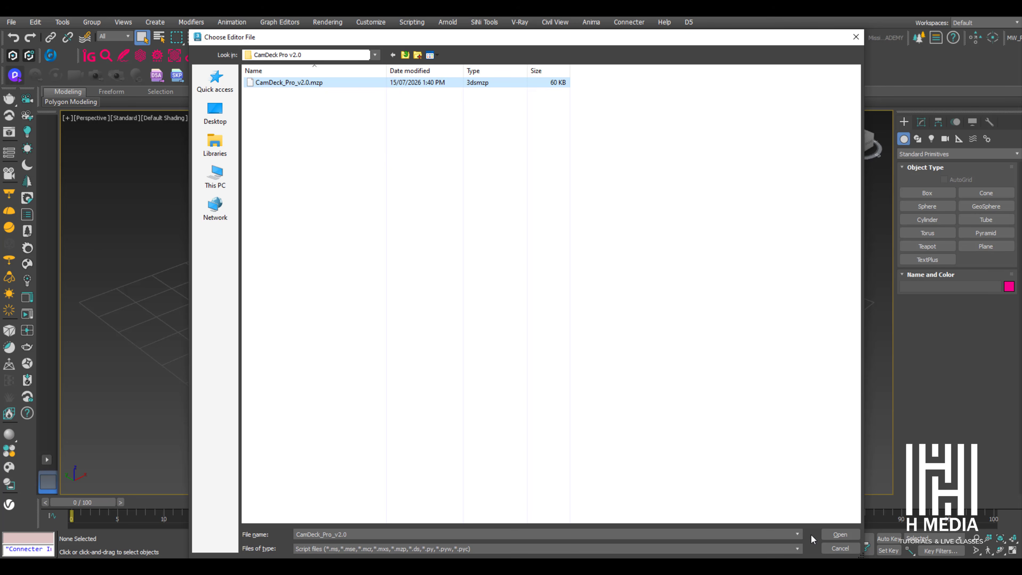
click(838, 535)
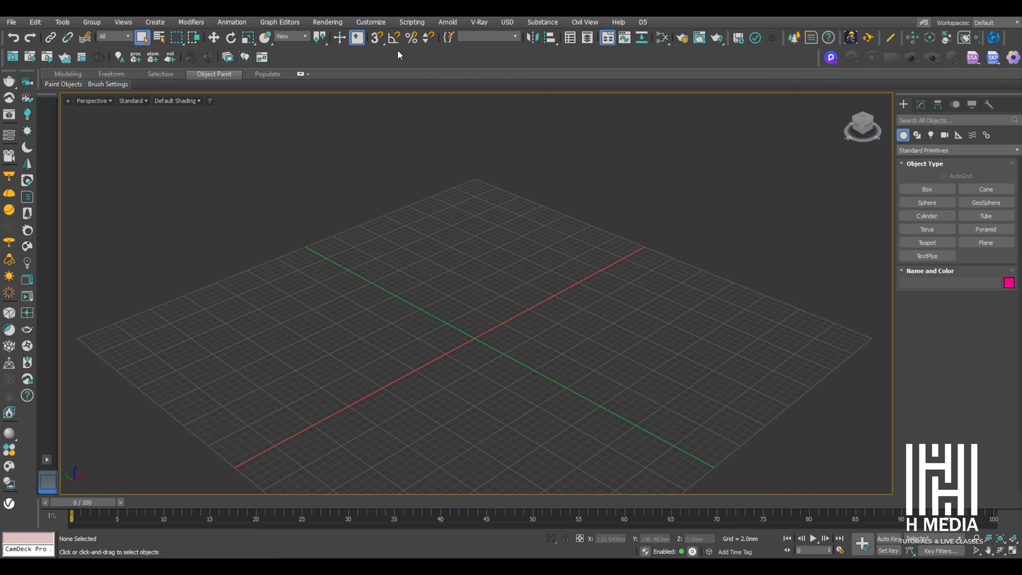
- Open the toolbar customization settings and list the actions of the H MEDIA 3D ACADEMY category
click(373, 22)
click(391, 39)
click(562, 158)
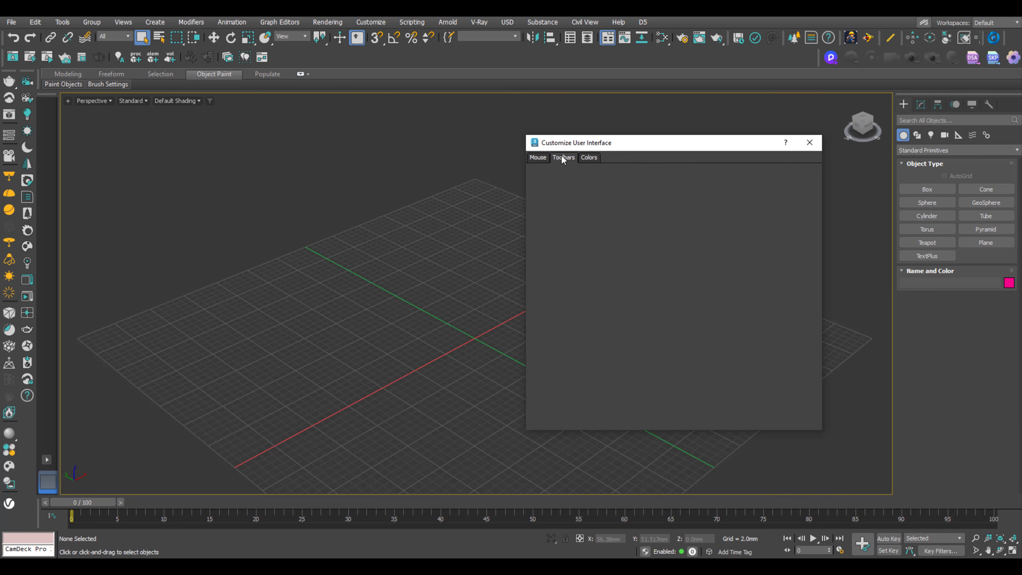
click(603, 194)
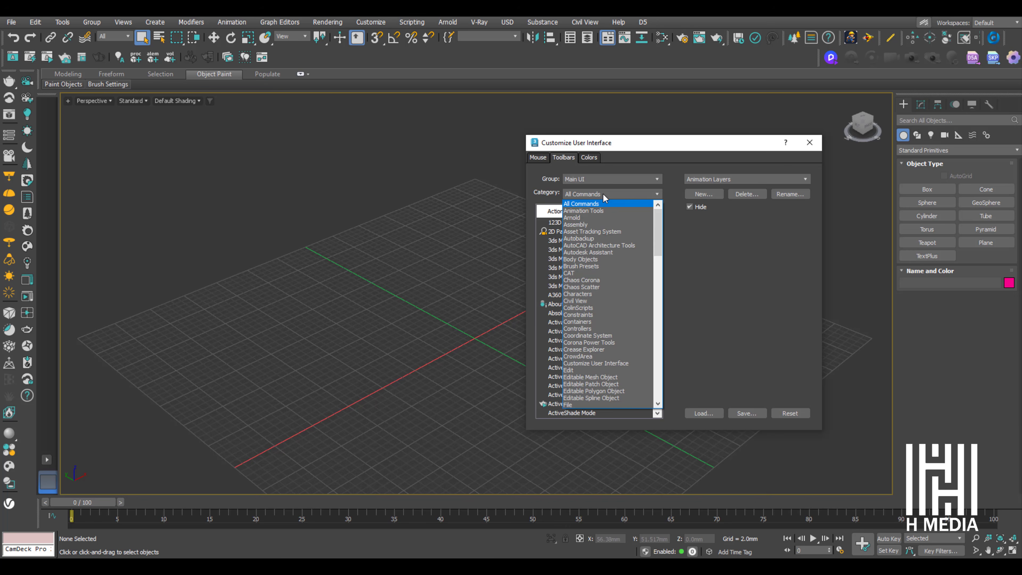
scroll(631, 306, down, 5)
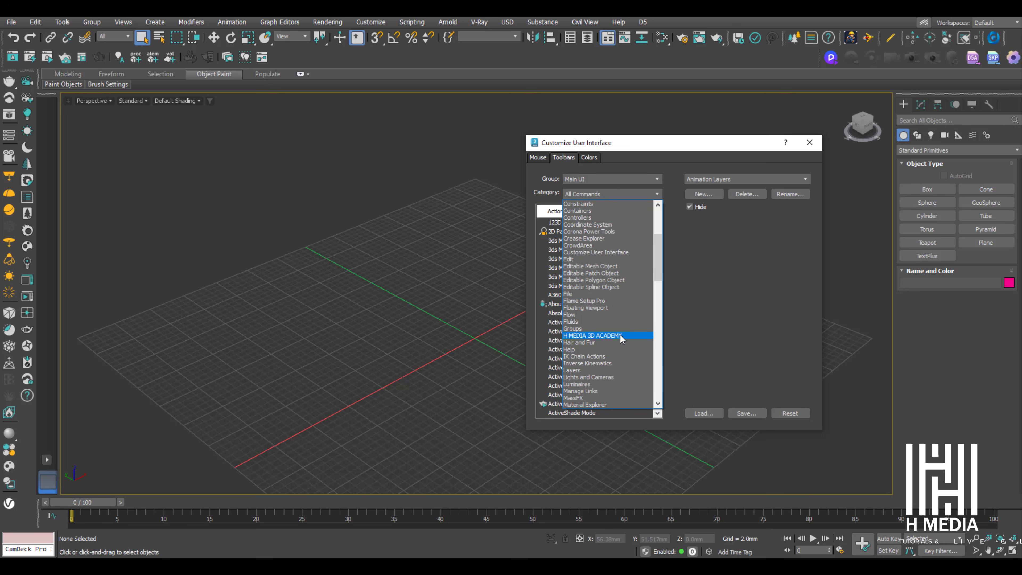
click(629, 336)
- Add the CamDeck Pro v2.0 - Camera Manager action to the toolbar, close the customization dialog and launch the plugin
click(643, 223)
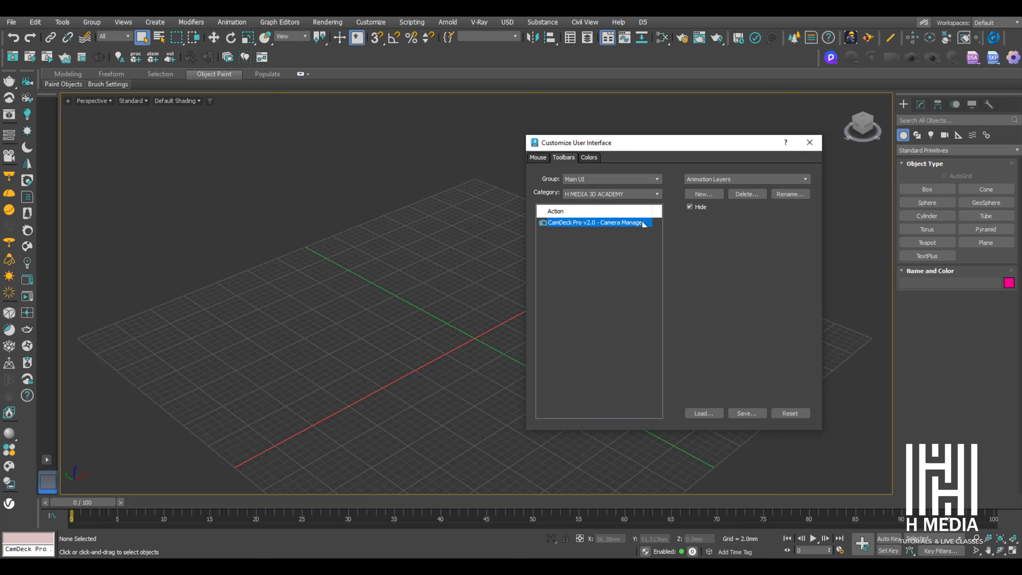
drag(643, 223, 611, 57)
key(Escape)
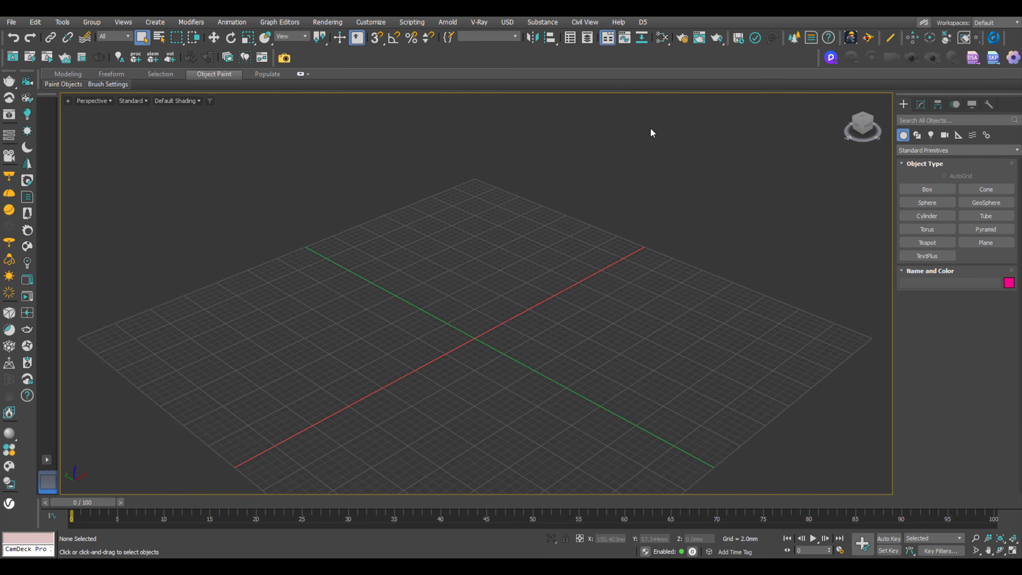
click(284, 58)
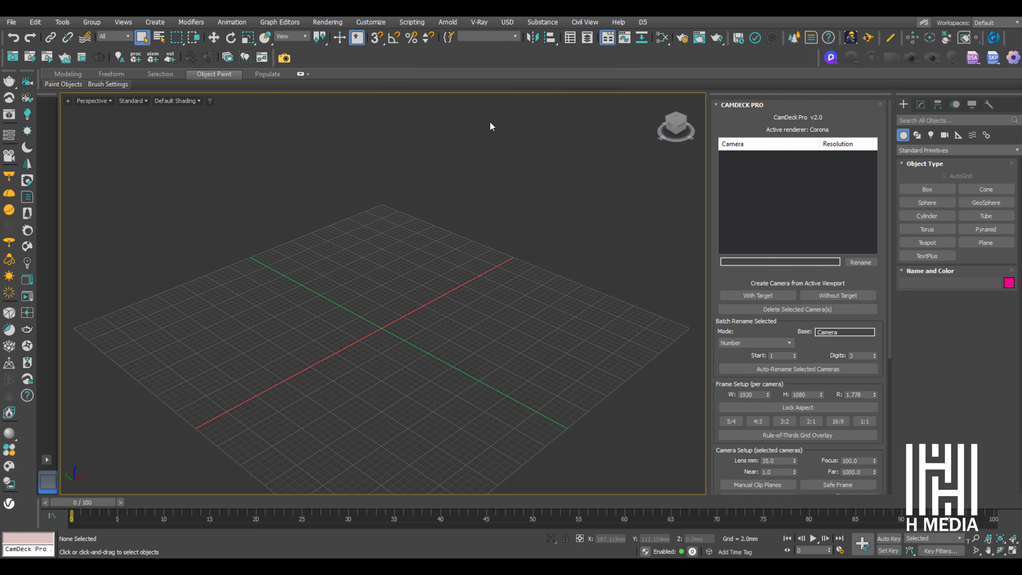